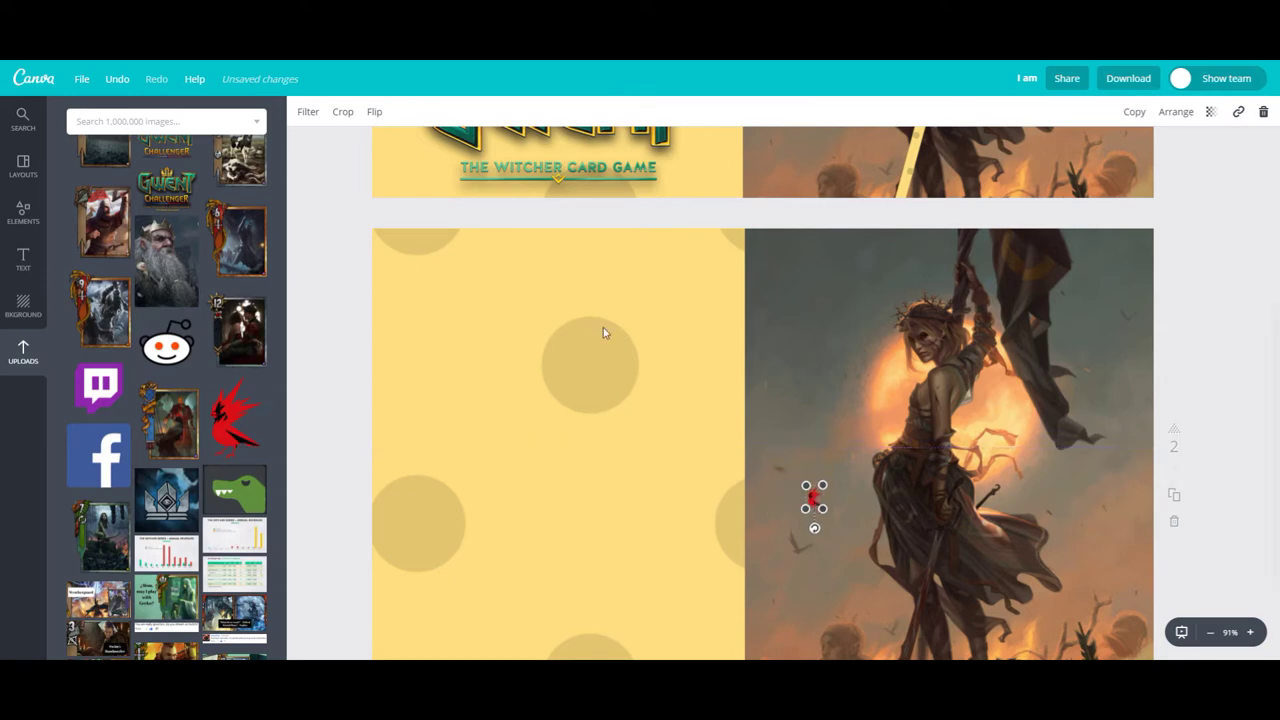
Tilt the small red bird beside the woman and place another uploaded red bird, reduced to a tiny size, near the artwork's upper-right edge.
click(408, 151)
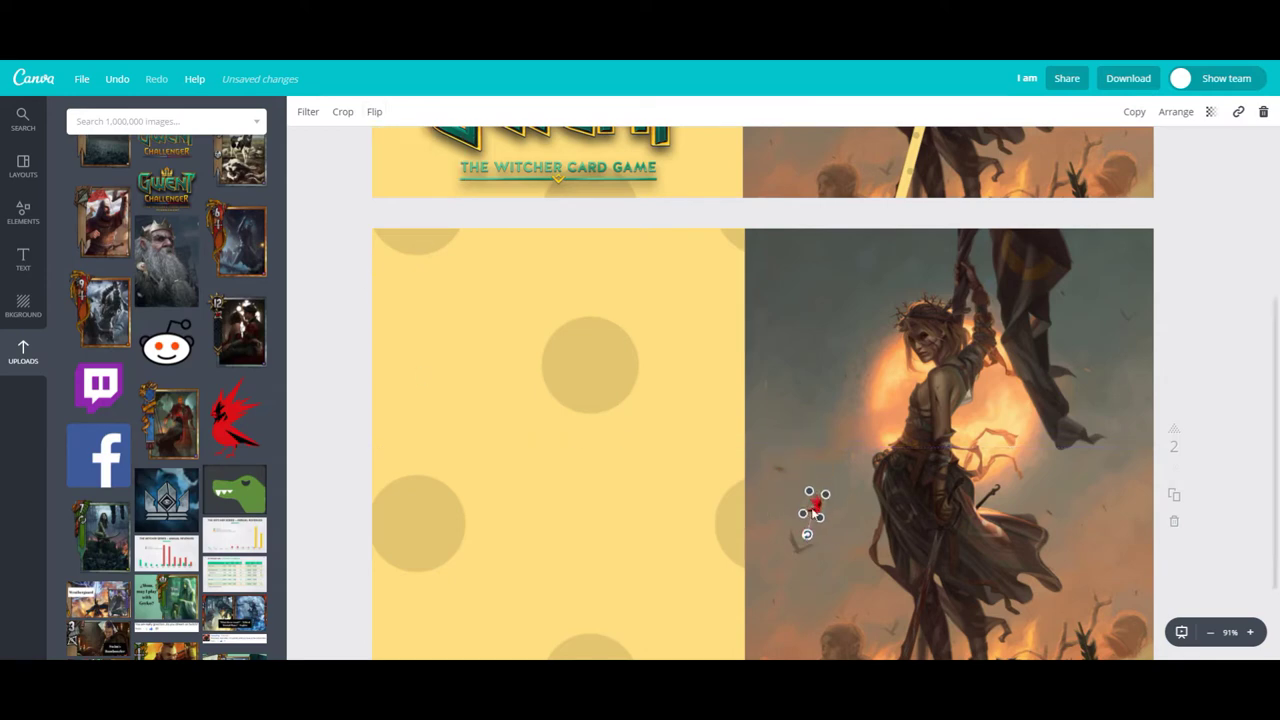
click(248, 394)
drag(767, 444, 1119, 284)
click(429, 414)
Add a third red bird from the uploads, flip it, shrink it and place it in the sky beside the glowing sun.
click(234, 415)
click(374, 111)
click(433, 157)
drag(766, 453, 834, 337)
drag(828, 395, 789, 383)
drag(830, 278, 840, 357)
click(792, 362)
Search the image library for "crown", add the flat green crown and recolour it pale yellow.
click(96, 122)
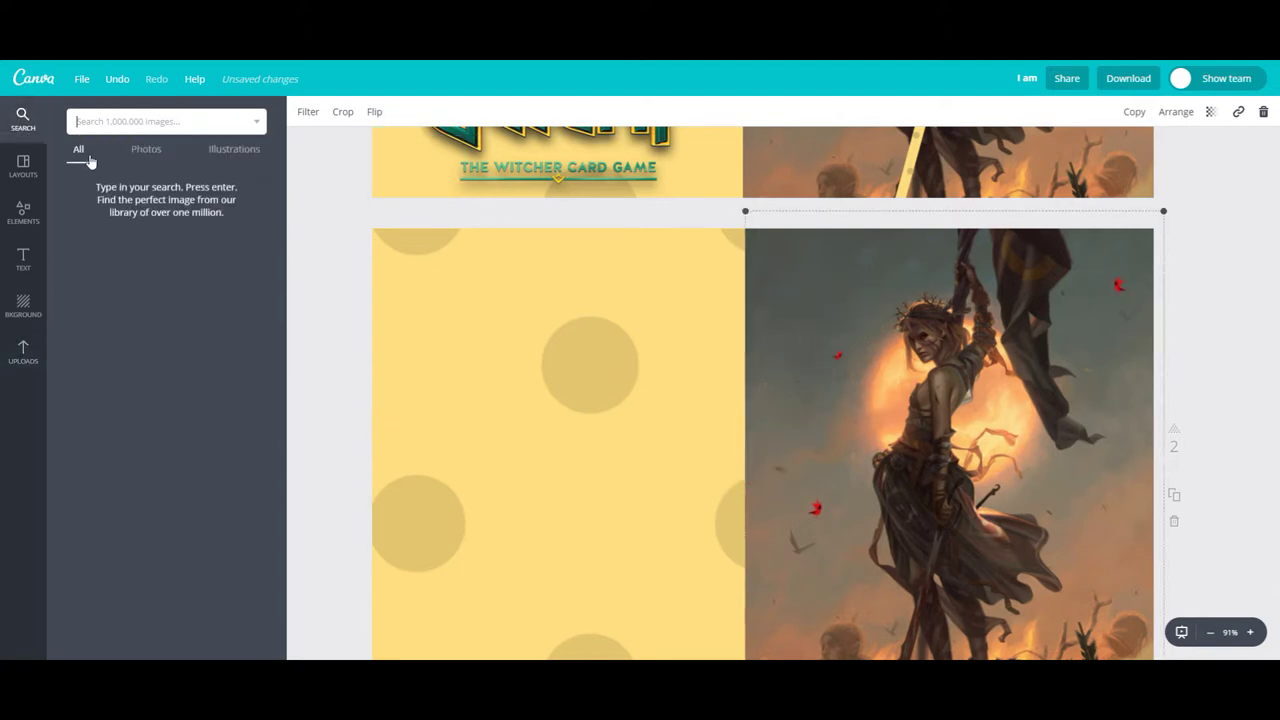
key(Return)
scroll(167, 538, down, 5)
scroll(167, 538, up, 5)
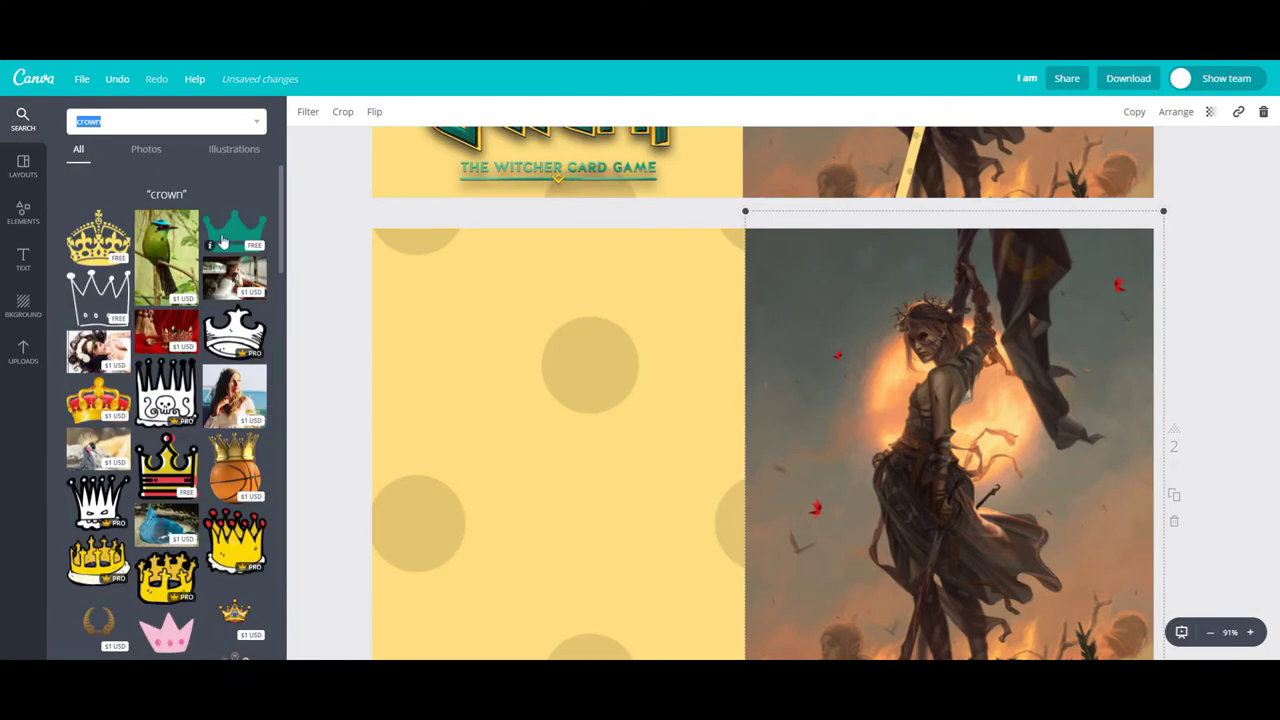
click(234, 232)
click(301, 111)
click(313, 200)
Shrink and tilt the yellow crown so that it sits on the woman's head.
drag(635, 363, 793, 469)
drag(842, 503, 927, 303)
drag(880, 270, 927, 315)
click(927, 338)
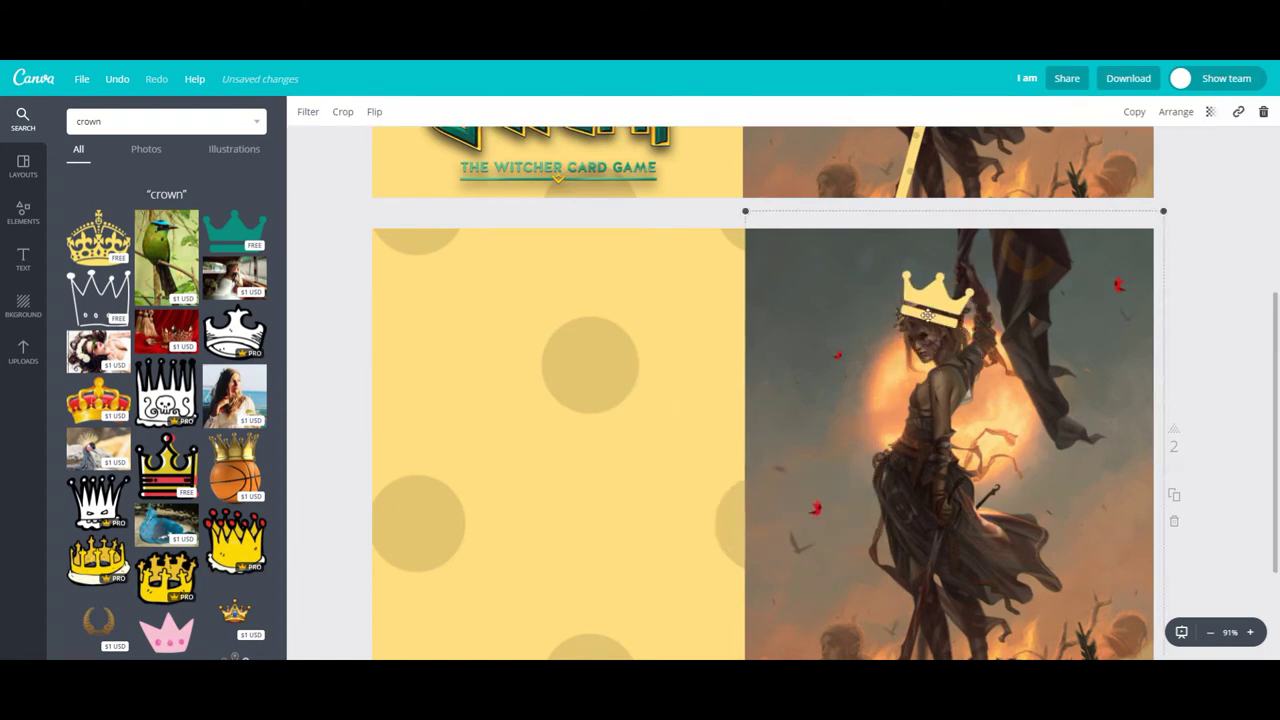
Add a circle shape, shrink it beside the woman and recolour it with the darker gold document colour.
click(23, 212)
click(235, 381)
drag(557, 241, 833, 517)
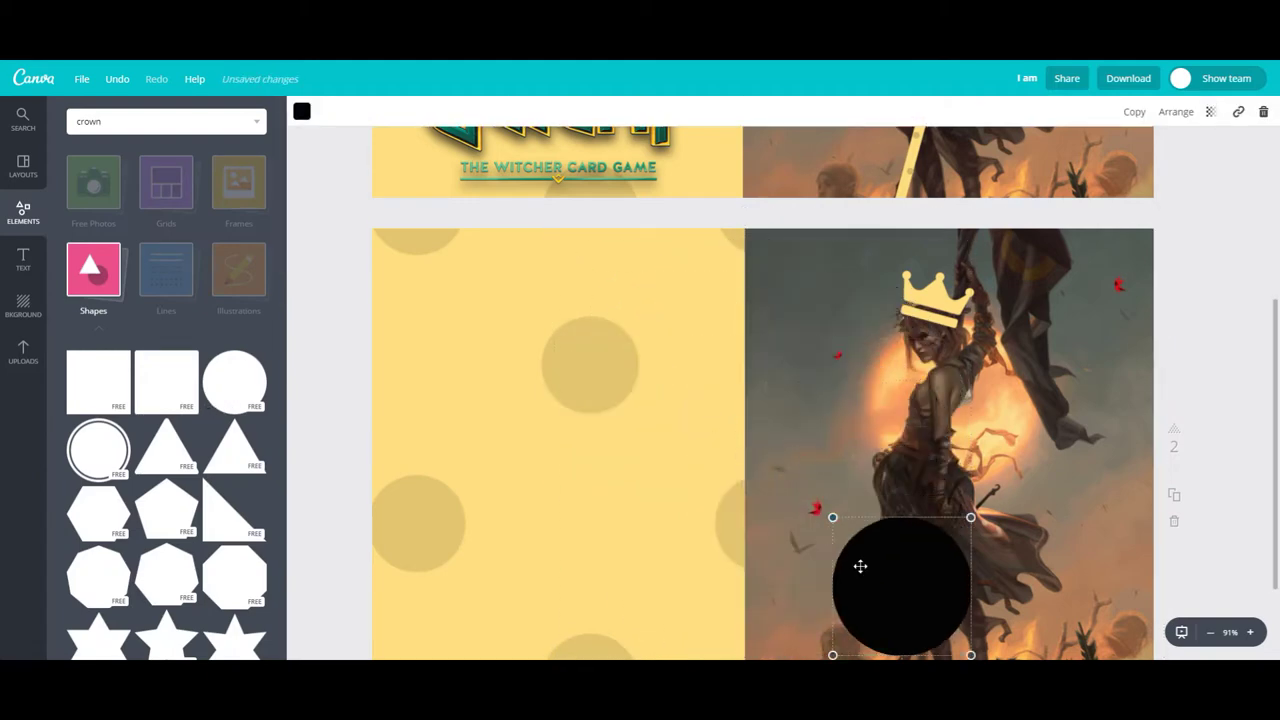
drag(860, 566, 760, 390)
drag(731, 341, 822, 432)
click(302, 111)
click(357, 181)
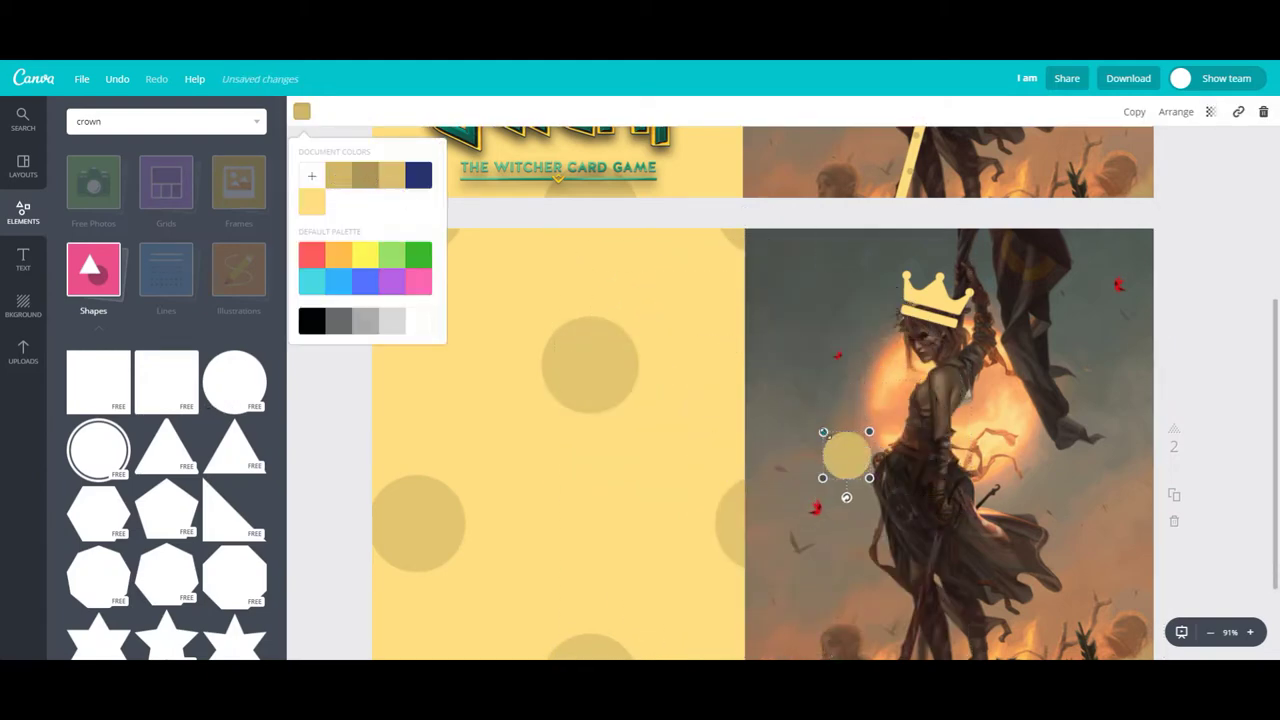
Shrink the gold circle further and place it in the middle of the crown as a cheese hole.
click(640, 380)
drag(847, 456, 906, 310)
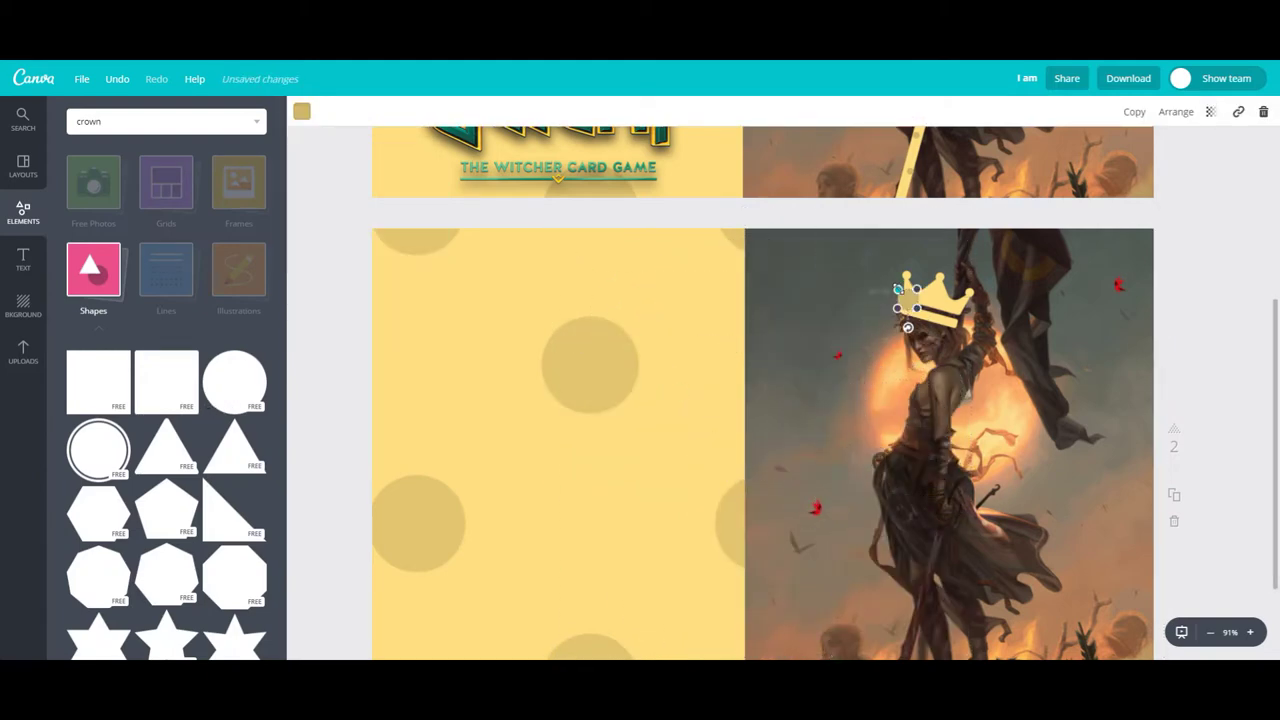
click(314, 362)
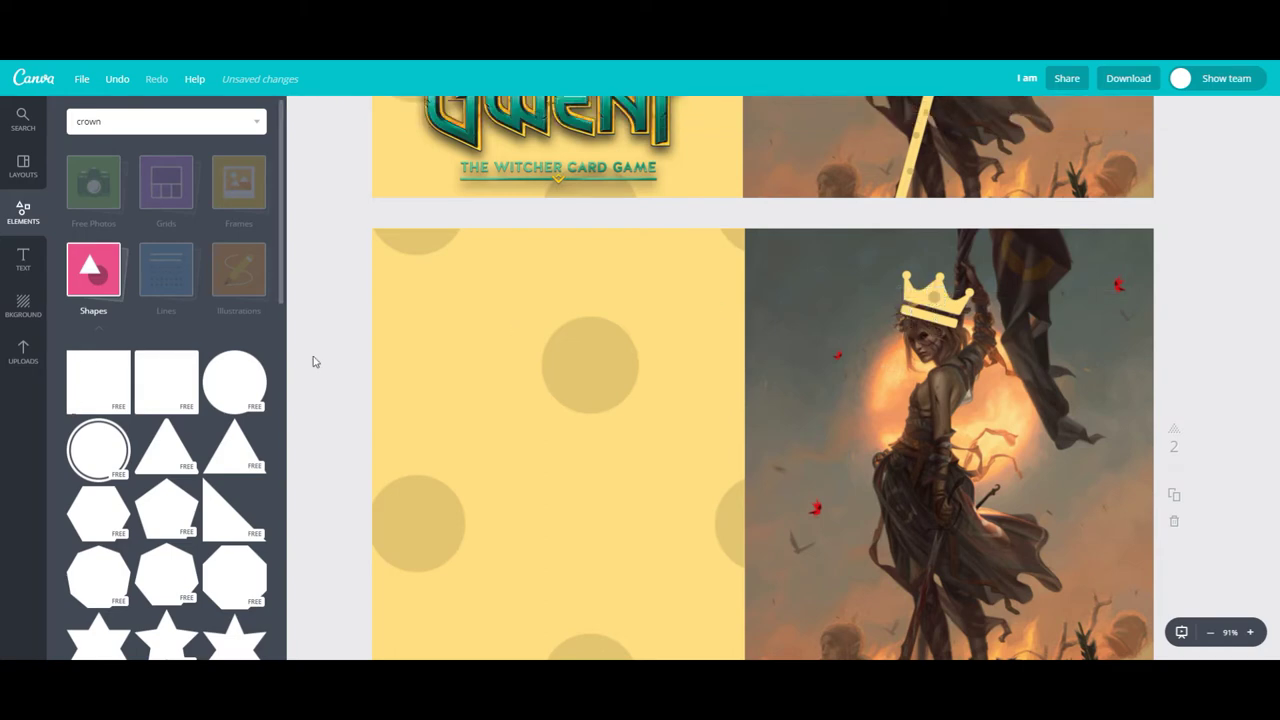
Add smaller copies of the gold circle to the crown as extra cheese holes.
click(933, 296)
drag(960, 316, 935, 304)
click(957, 306)
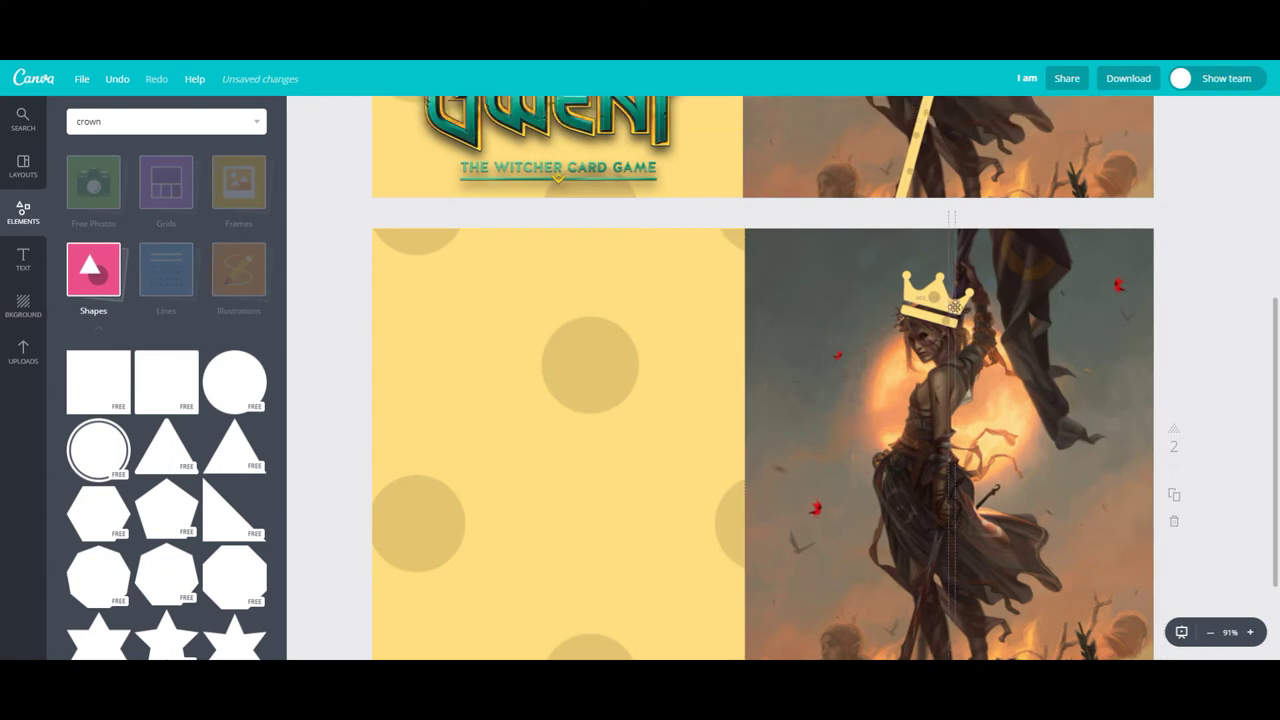
click(966, 318)
click(957, 307)
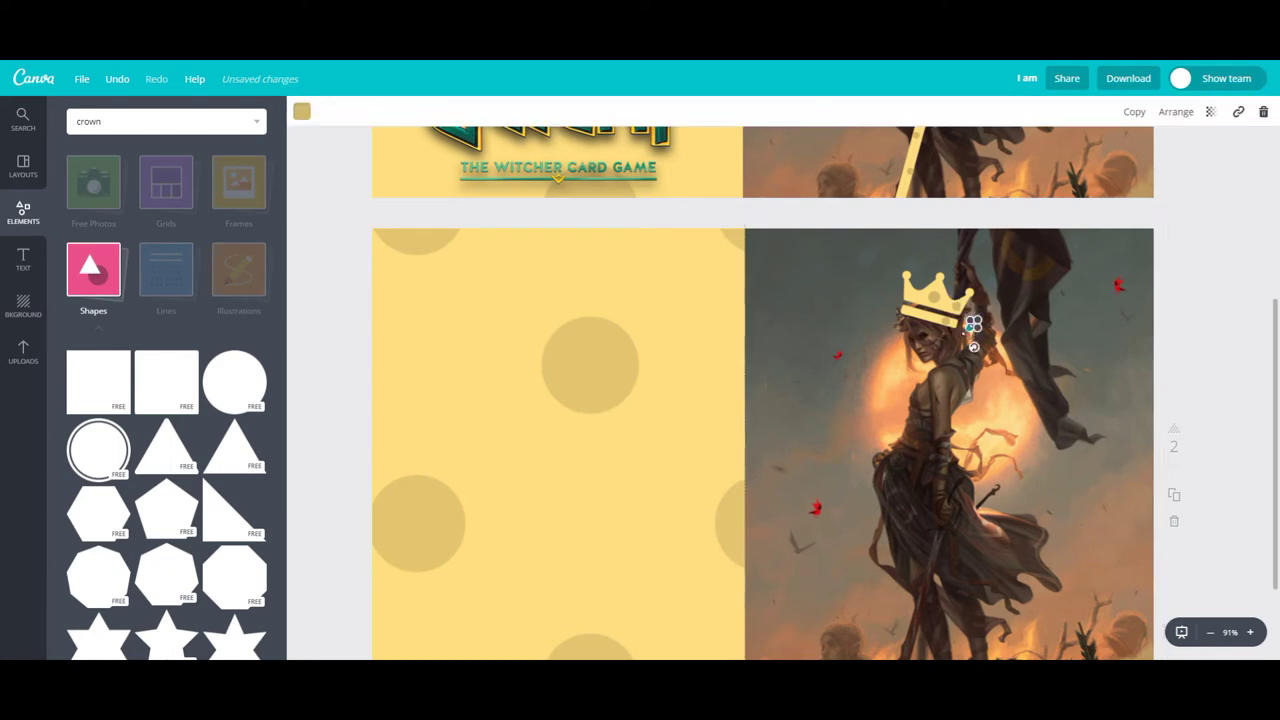
click(973, 366)
Add the uploaded dark blue emblem image, shrink it and fit it on the crown's left side.
click(23, 353)
click(166, 497)
drag(611, 296, 916, 299)
click(906, 300)
click(906, 300)
click(931, 294)
Add a square shape, narrow it into a long bar and rotate it along the sword below the woman's hand.
scroll(137, 420, up, 10)
click(23, 210)
click(100, 382)
drag(550, 236, 780, 464)
drag(878, 464, 937, 556)
drag(876, 478, 940, 617)
click(889, 509)
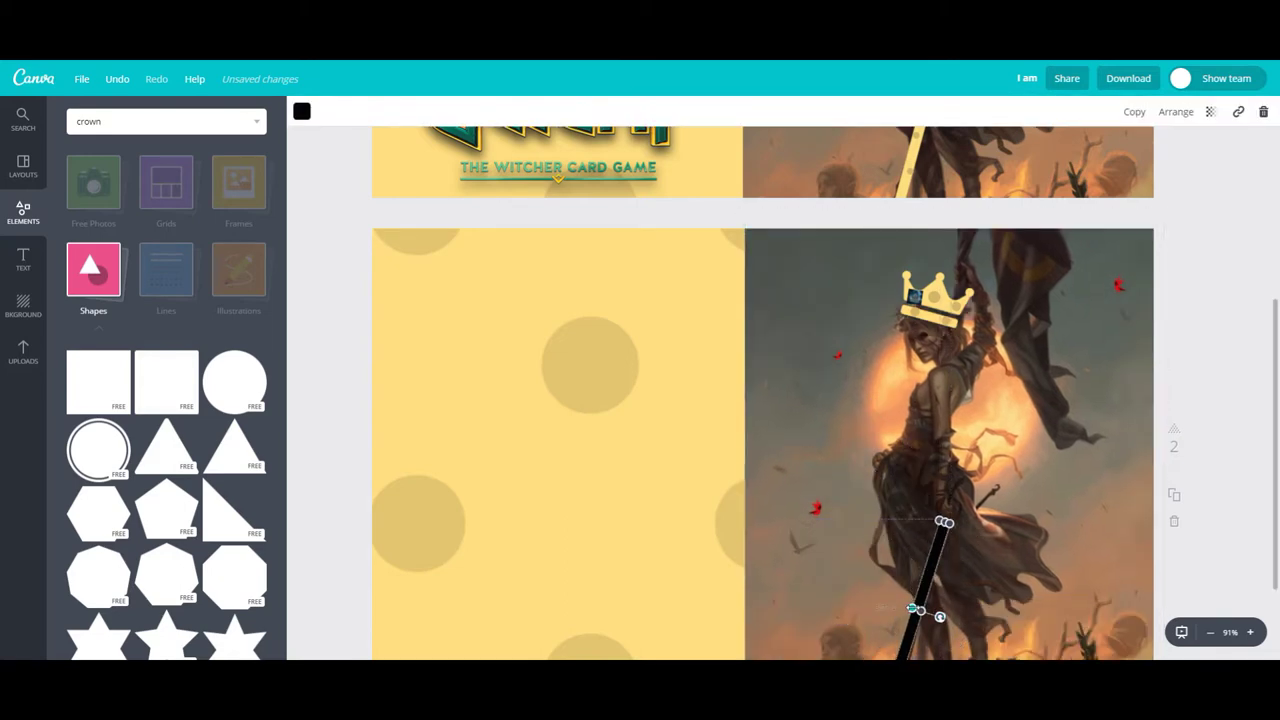
Recolour the sword bar pale yellow and fine-tune its tilt.
click(302, 112)
click(372, 260)
drag(940, 617, 943, 620)
click(789, 562)
click(916, 315)
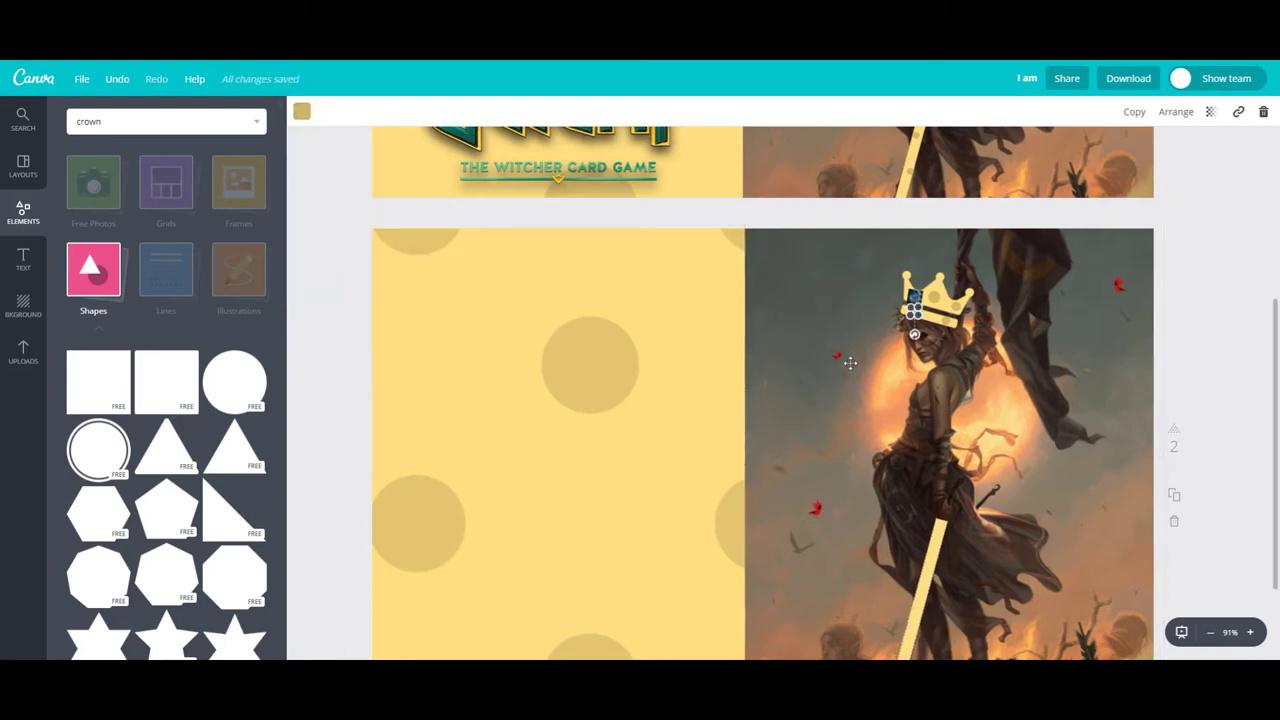
click(1059, 490)
key(ctrl+v)
key(Delete)
Add a new circle, recolour it dark gold, shrink it and place it near the upper end of the sword bar.
key(c)
click(302, 112)
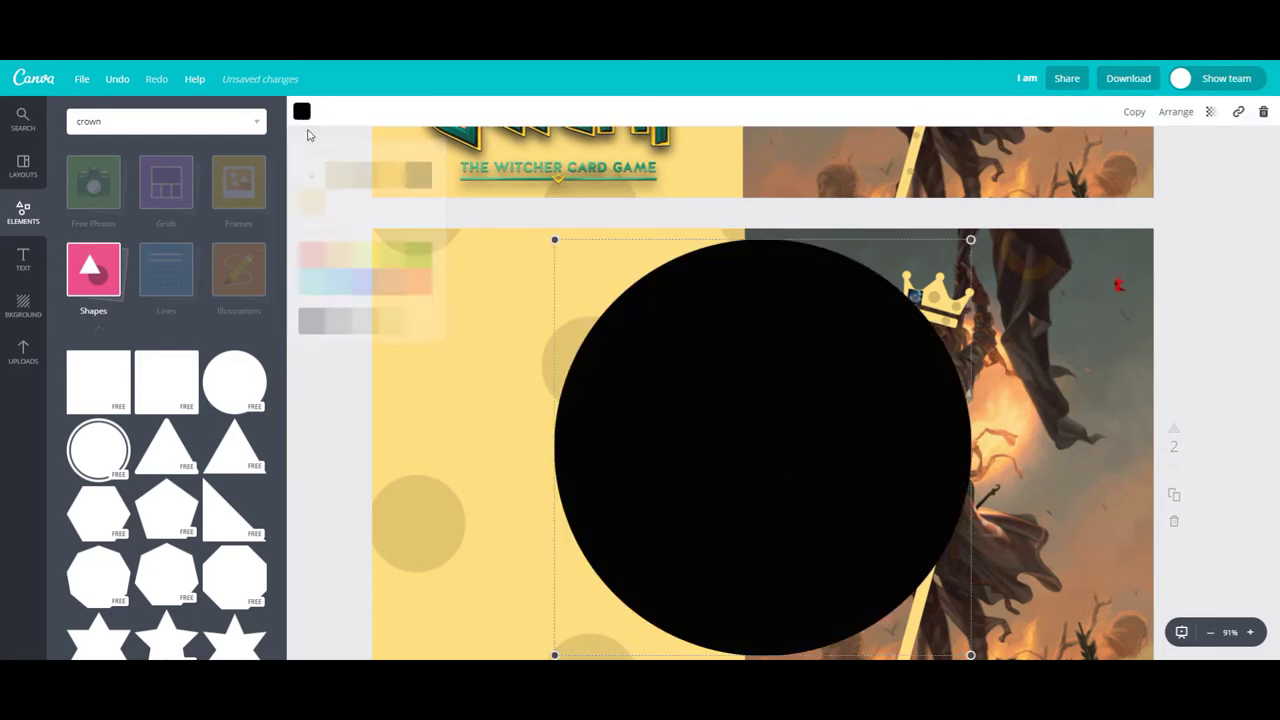
click(365, 175)
drag(555, 240, 955, 640)
drag(963, 648, 935, 537)
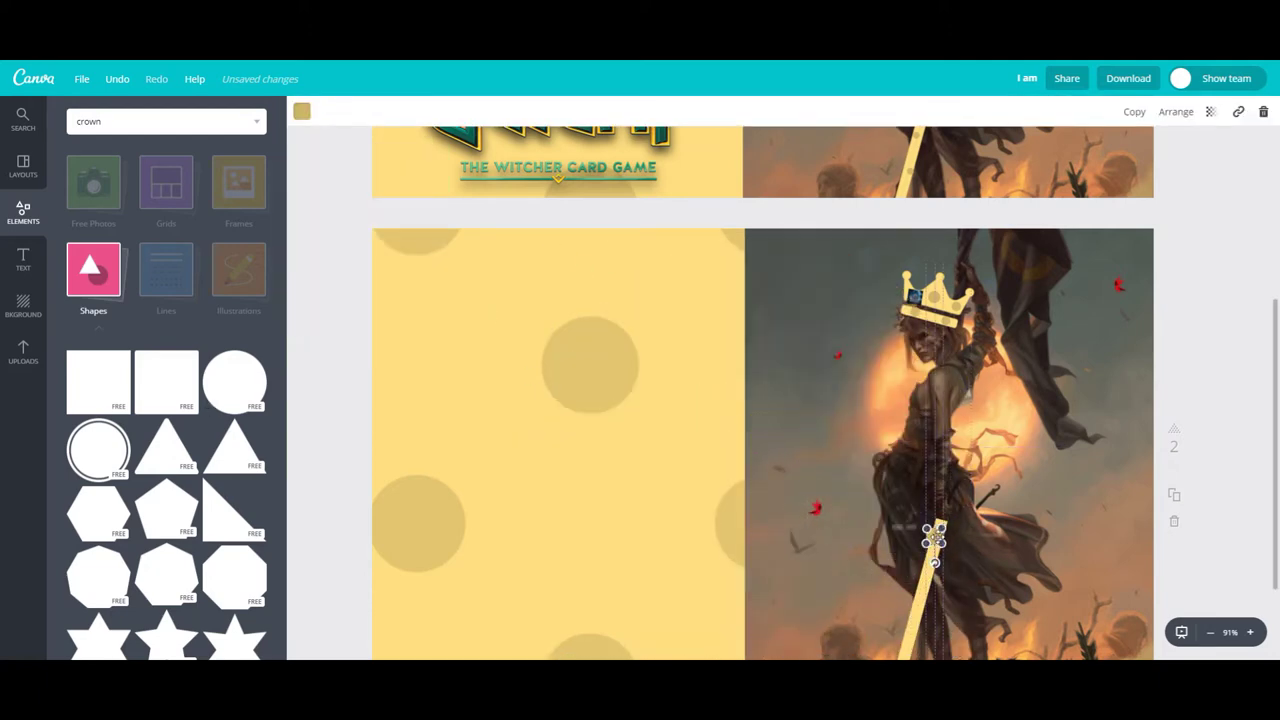
Place copies of the small gold circle on the crown's band and down the length of the yellow sword.
drag(940, 530, 933, 298)
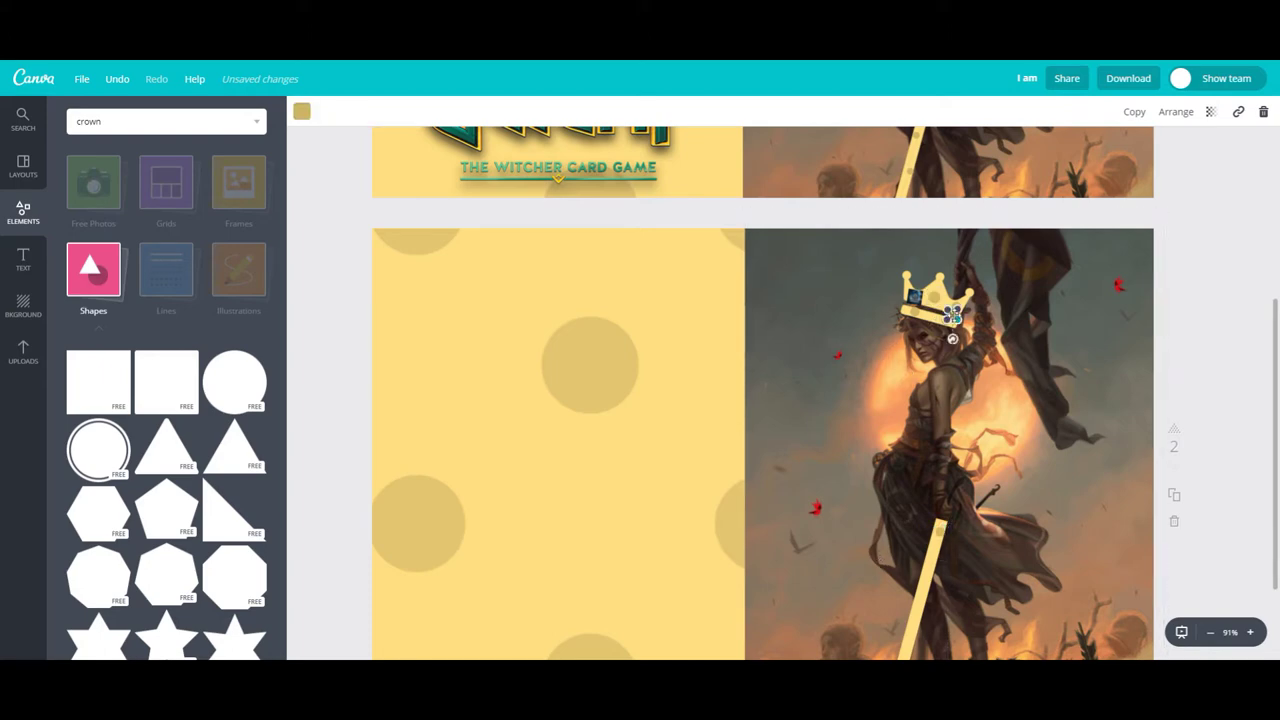
click(931, 572)
click(940, 530)
drag(947, 540, 914, 622)
click(834, 582)
click(850, 555)
scroll(600, 437, down, 1)
scroll(556, 422, up, 1)
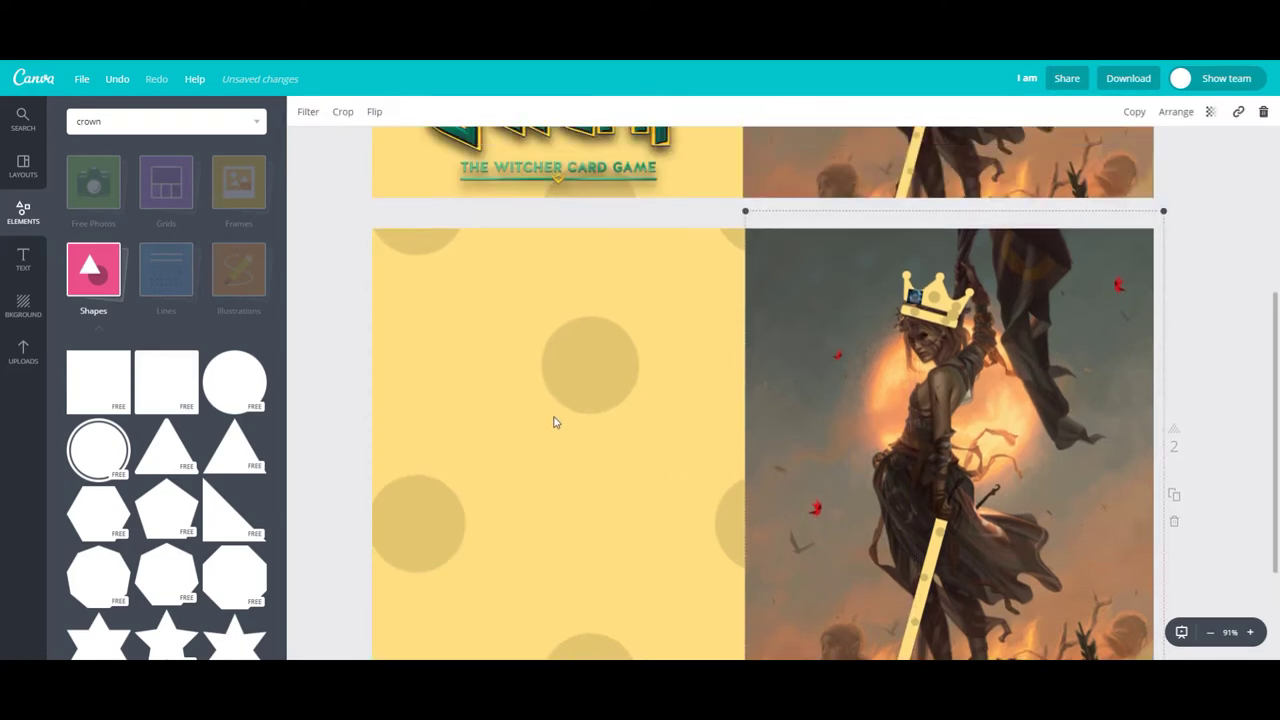
Search for "speech bubble", add a rectangular bubble and stretch it across the upper part of the yellow area.
click(23, 119)
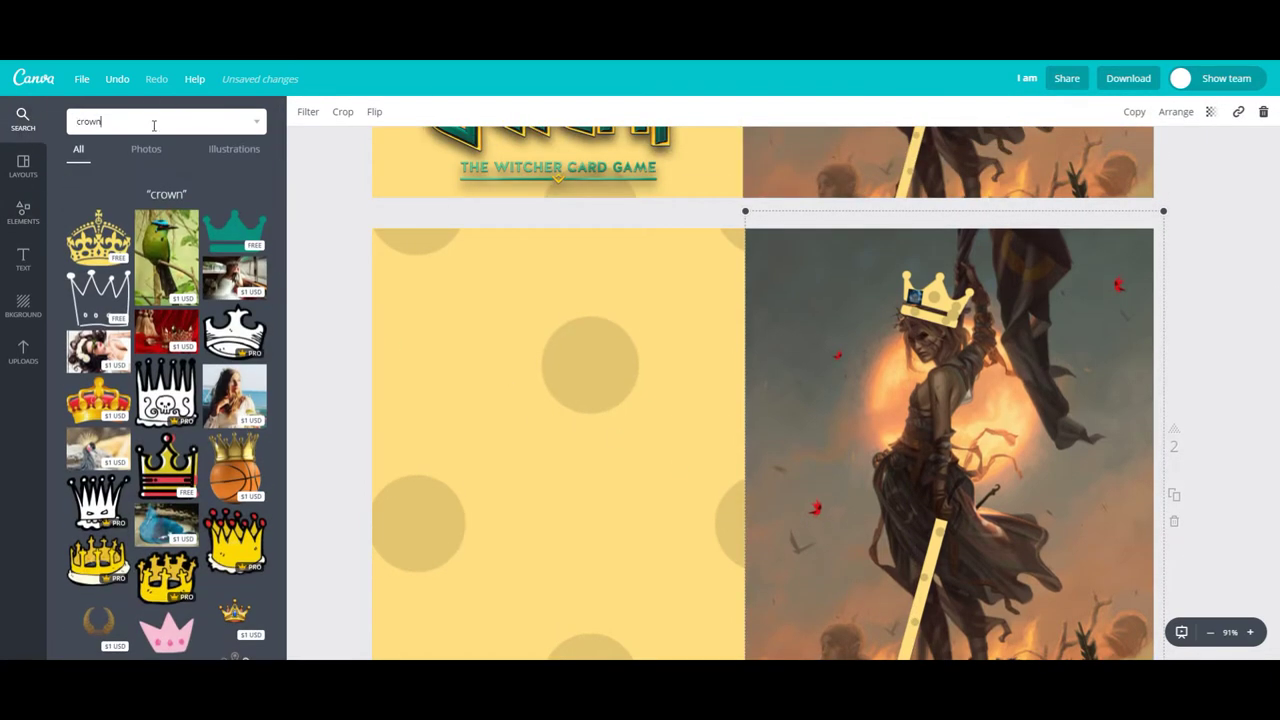
text(speech bubble)
key(Return)
scroll(188, 444, down, 5)
scroll(188, 444, up, 2)
click(95, 530)
drag(618, 491, 560, 329)
drag(458, 325, 369, 330)
Add a heading text to the page.
click(23, 258)
click(167, 124)
click(26, 254)
click(167, 194)
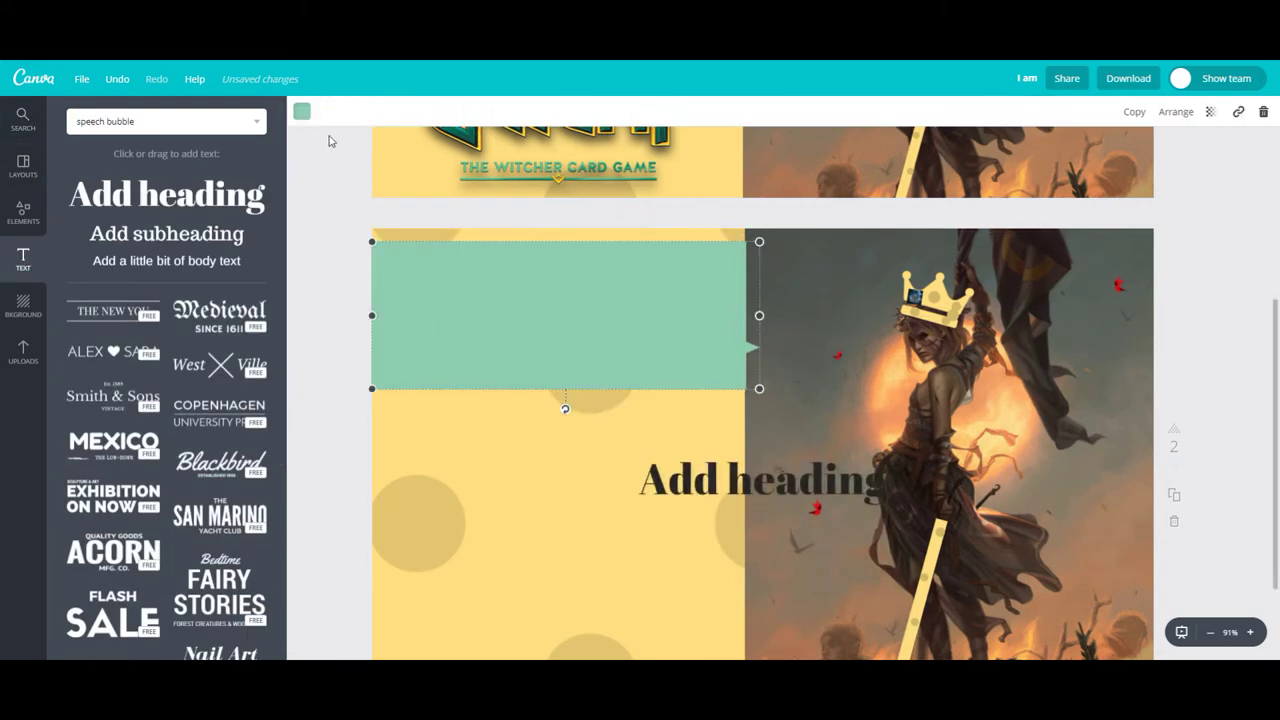
Recolour the rectangular speech bubble dark blue.
click(302, 112)
click(417, 175)
click(497, 317)
Move the heading onto the blue speech bubble and enter "Don't Let Your Memes Be Cheese".
drag(760, 447, 656, 385)
key(ctrl+z)
drag(676, 481, 488, 242)
drag(432, 282, 692, 301)
text(Don't let Your Memes Be Cheese)
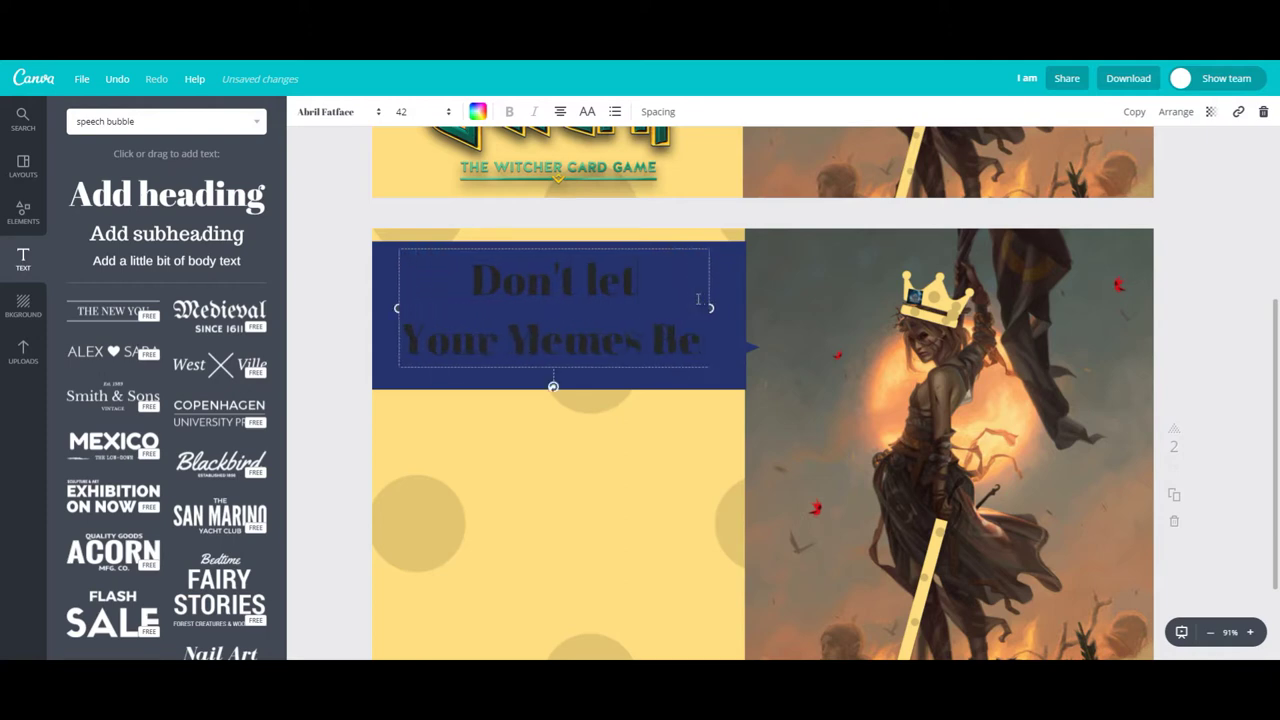
key(BackSpace)
text(L)
Widen the heading's text box to the full bubble width and colour the text white.
drag(382, 338, 367, 336)
drag(725, 309, 741, 309)
click(480, 118)
click(594, 318)
click(488, 439)
Add an exclamation mark after "Cheese" and nudge the heading down to centre it in the bubble.
click(727, 343)
click(727, 343)
text(!)
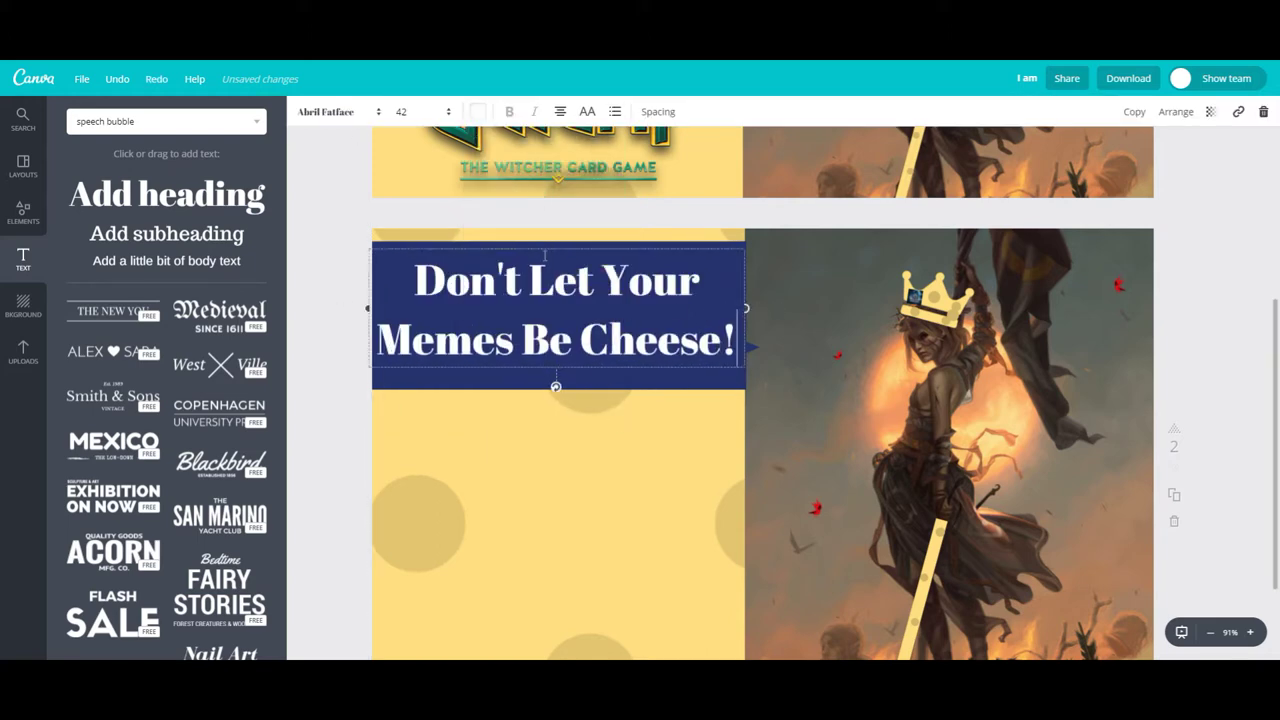
drag(543, 247, 546, 254)
click(483, 520)
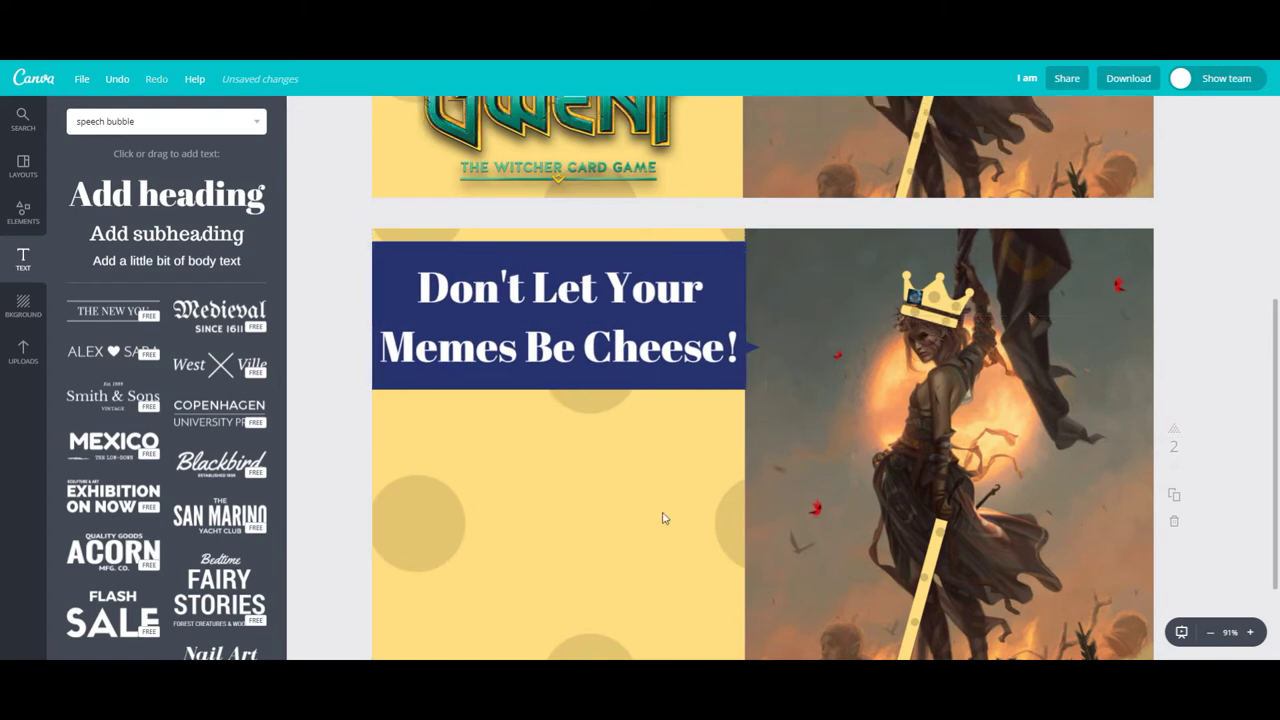
Add the uploaded Gwent logo and place it in the yellow area below the speech bubble.
click(23, 352)
scroll(140, 476, down, 4)
click(234, 366)
drag(733, 457, 529, 555)
click(332, 388)
click(332, 388)
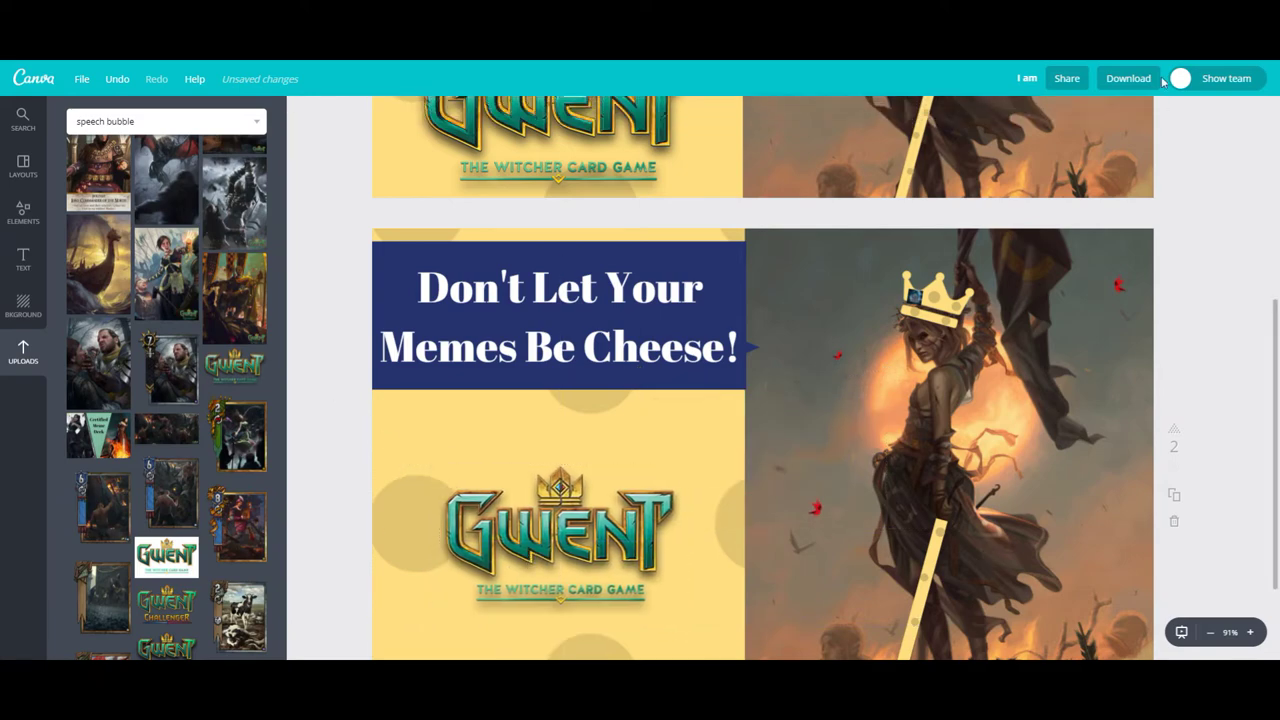
Download the design as a JPEG image and save it under the name "I am".
click(1128, 78)
click(1123, 143)
click(1071, 183)
click(1134, 349)
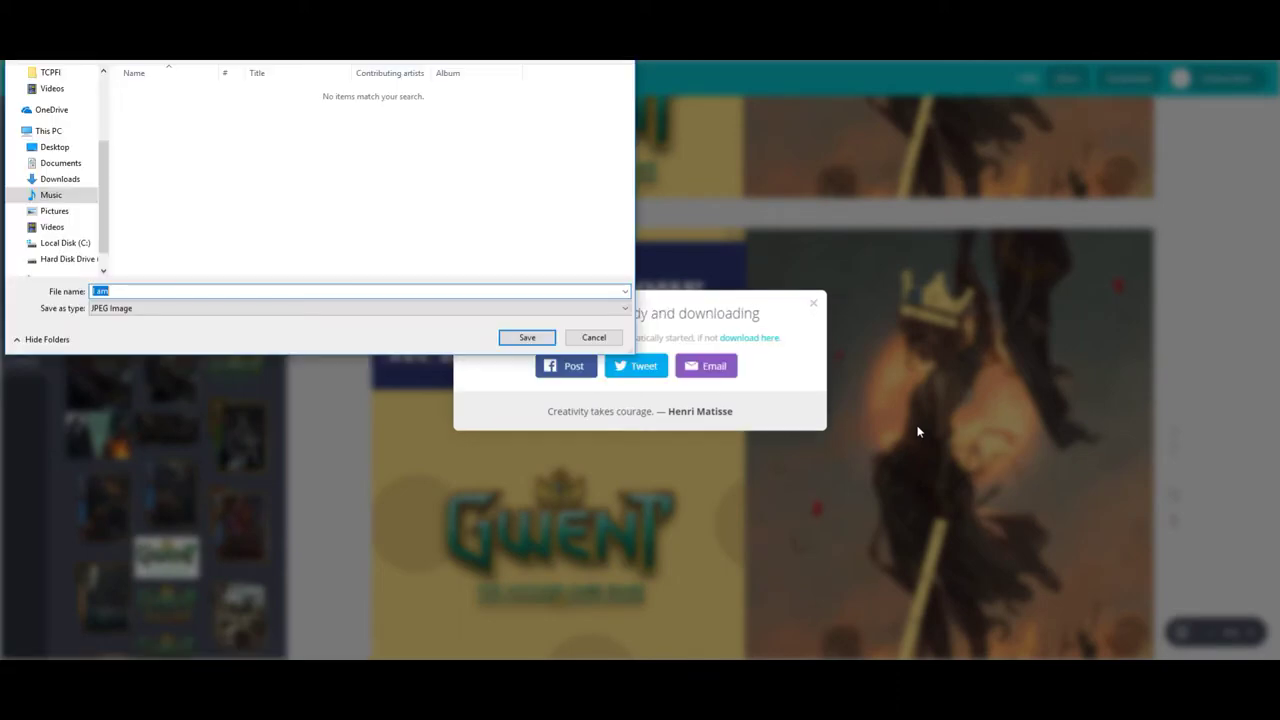
click(527, 338)
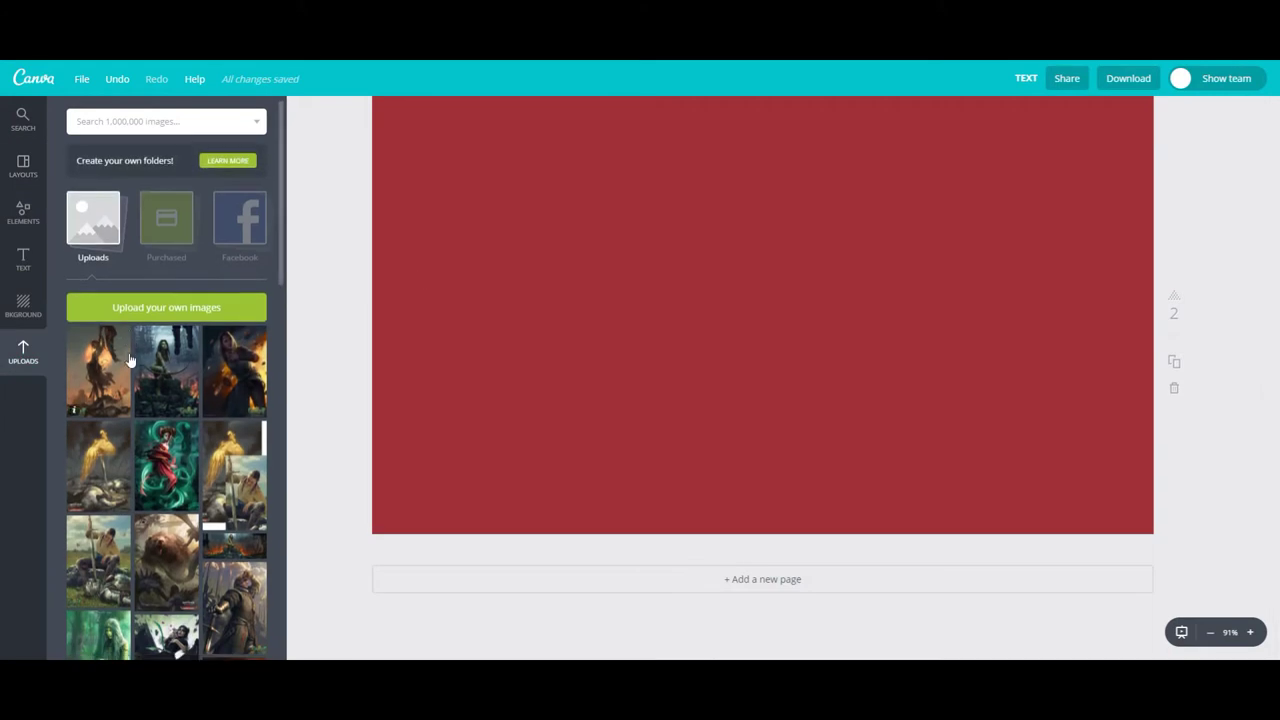
Add the uploaded picture of the green archer to the red page and resize it to fill the page's right side.
scroll(130, 360, down, 1)
click(166, 312)
drag(765, 280, 673, 426)
drag(816, 257, 906, 129)
drag(725, 320, 854, 398)
drag(1034, 207, 1106, 106)
drag(915, 332, 961, 348)
click(523, 351)
drag(797, 372, 797, 346)
click(618, 405)
Add the uploaded red bird, shrink it and place it near the archer artwork's right edge.
scroll(166, 400, down, 10)
click(233, 415)
drag(757, 300, 1072, 281)
drag(1043, 231, 1122, 304)
drag(1111, 281, 1123, 247)
Duplicate the red bird at the artwork's right edge, place the copy close to the first bird and flip it.
key(ctrl+c)
key(ctrl+v)
click(1111, 328)
click(1117, 314)
click(374, 111)
click(400, 150)
Place copies of the small red bird around the wooden cage in the artwork's upper left.
click(731, 235)
drag(730, 236, 825, 149)
key(ctrl+c)
key(ctrl+v)
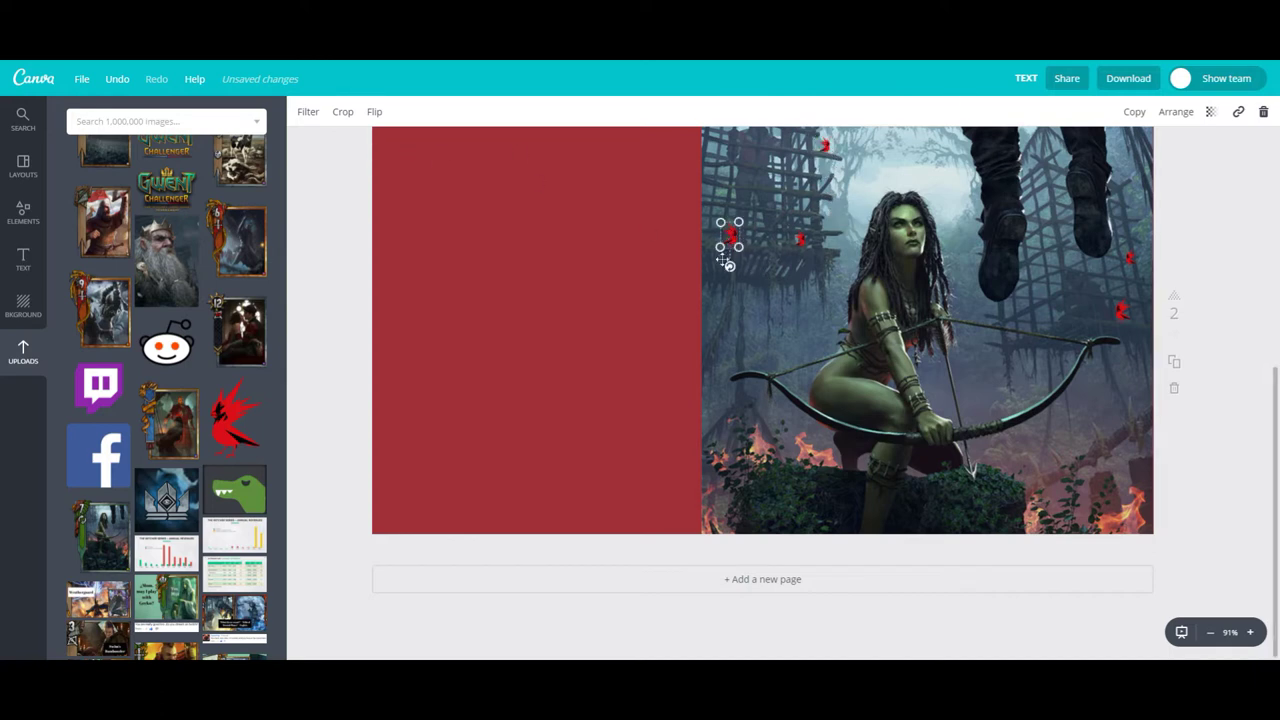
Duplicate the red bird once more, enlarge it and place it over the flames in the artwork's lower-left corner.
click(731, 238)
key(ctrl+c)
key(ctrl+v)
drag(750, 260, 713, 478)
drag(738, 448, 744, 459)
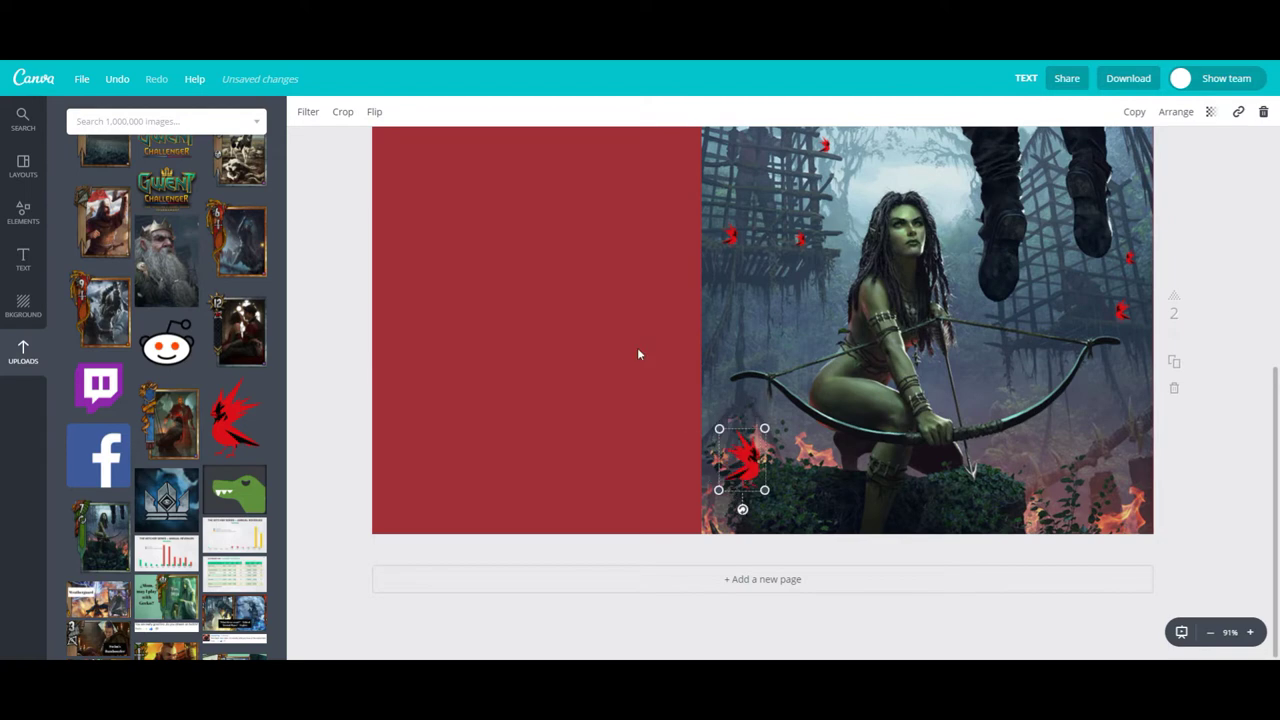
Add a white circle shape, shrink it and place it beside the archer's shoulder.
click(23, 213)
click(94, 271)
click(234, 384)
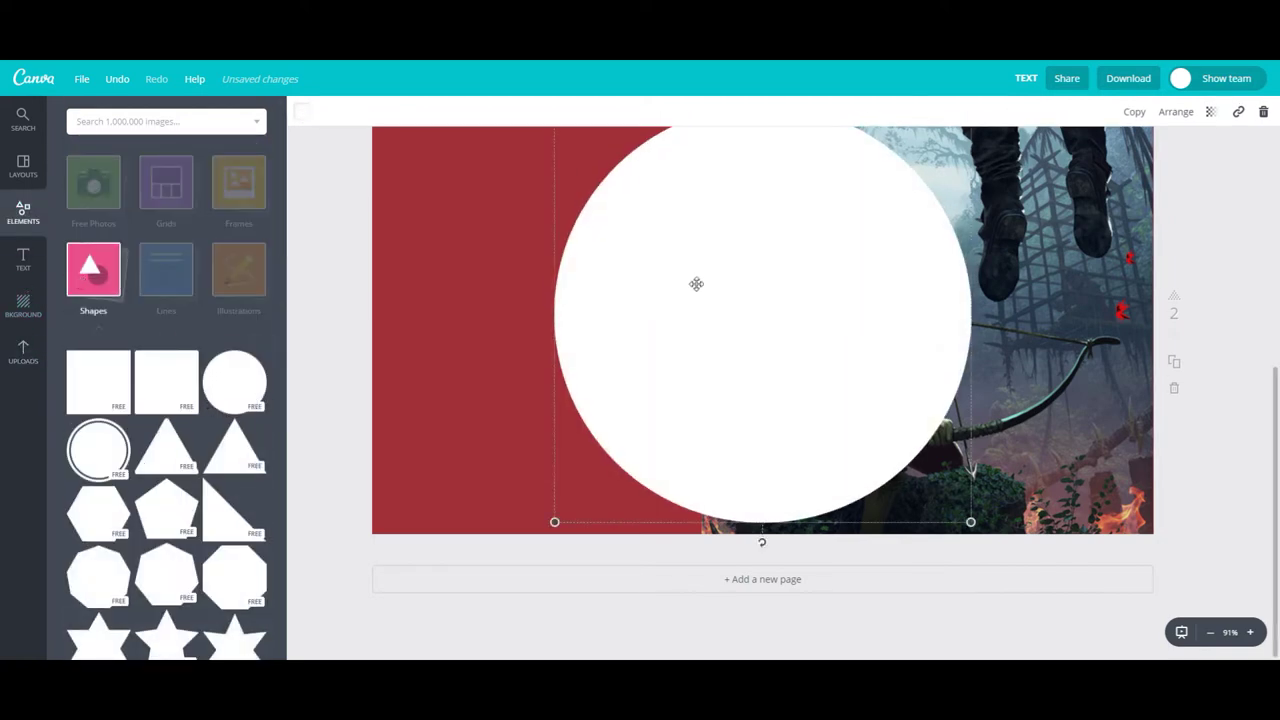
scroll(360, 371, up, 2)
drag(554, 240, 782, 468)
drag(866, 555, 844, 375)
drag(760, 289, 809, 407)
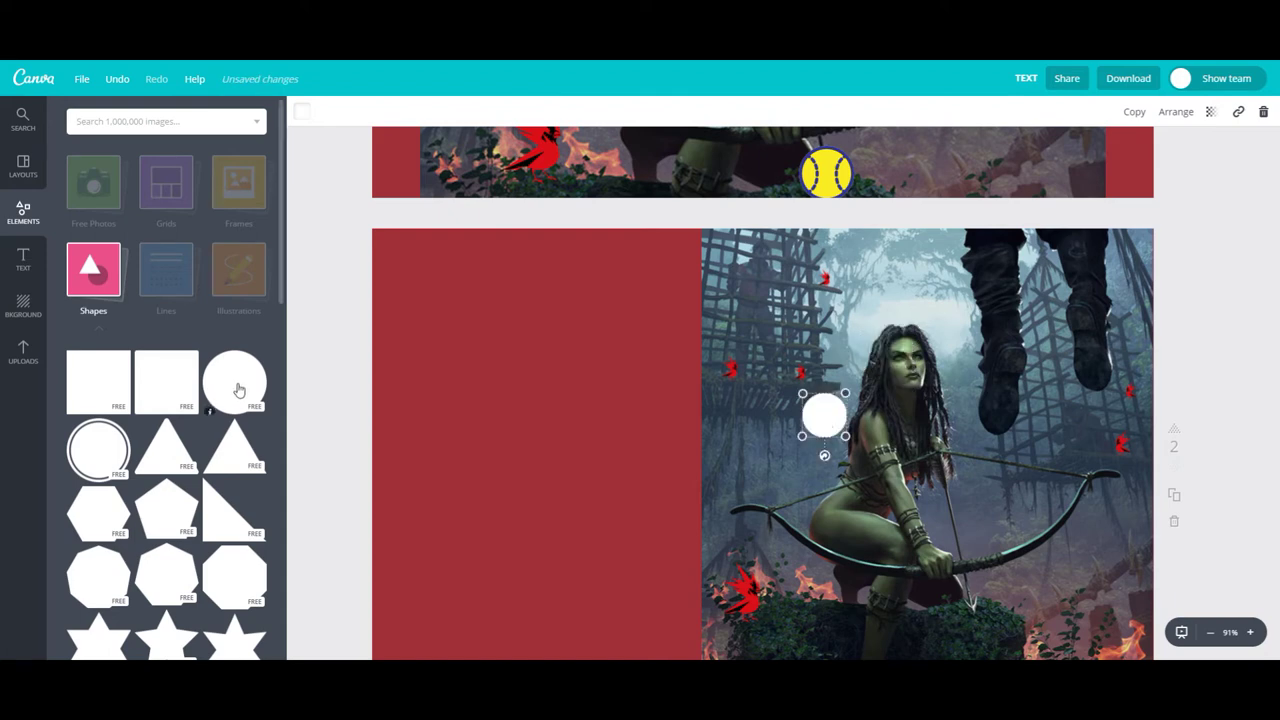
Add a second circle, recolour it black and shrink it onto the white circle as a pupil.
click(234, 380)
click(302, 111)
click(306, 320)
drag(554, 240, 950, 635)
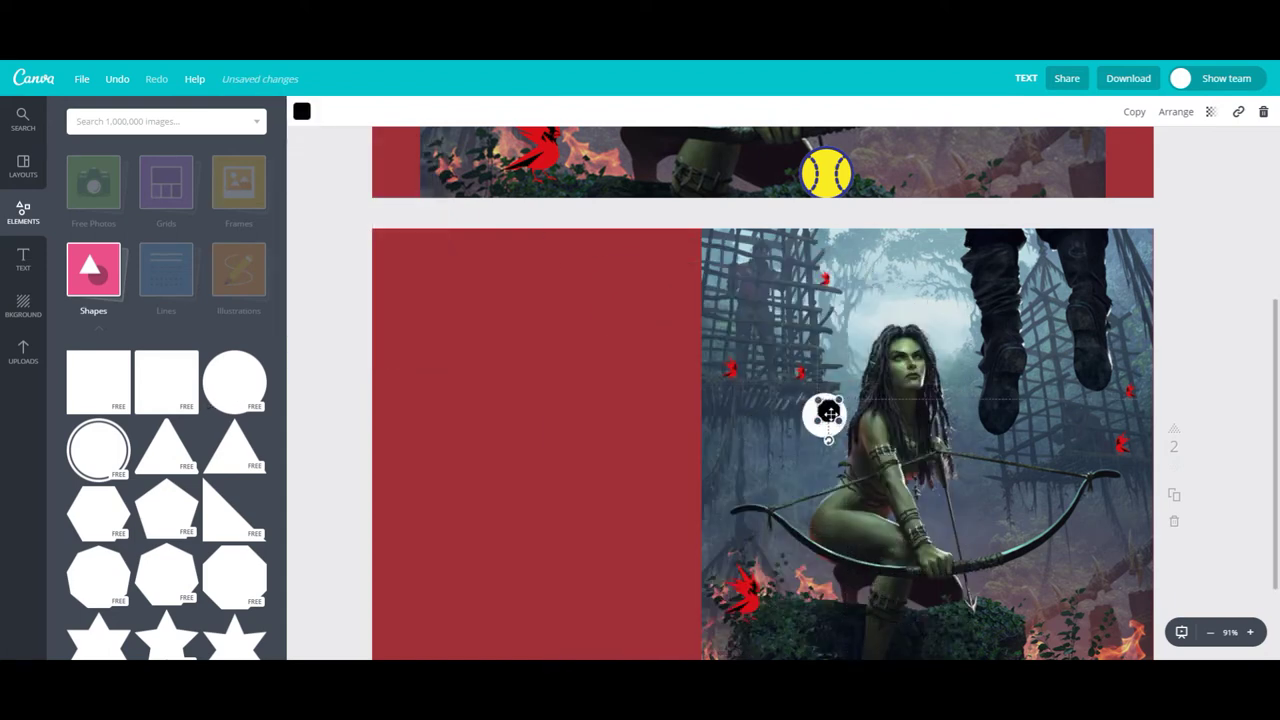
Group the white and black circles into one cartoon eye, shrink it and place it over the archer's eye.
drag(832, 402, 619, 396)
drag(538, 372, 655, 464)
key(ctrl+g)
drag(588, 388, 614, 415)
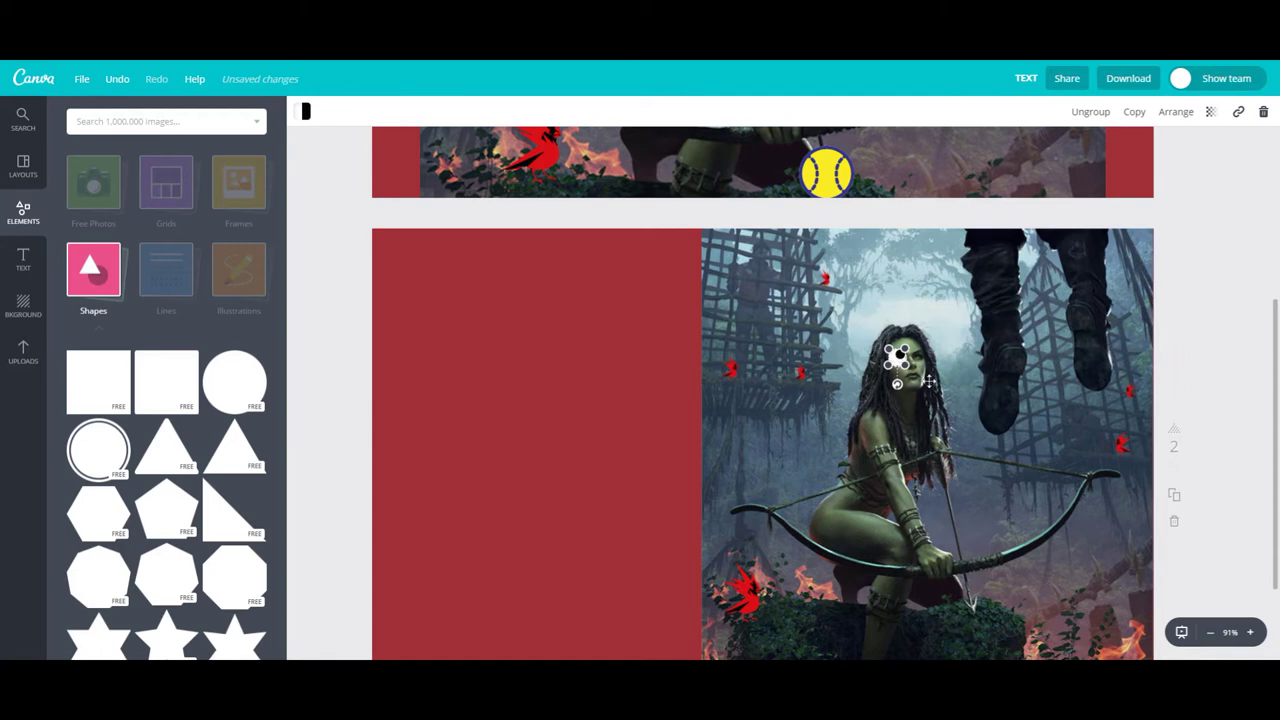
Move the cartoon eye's white and black circles onto the plain red area and readjust the pupil on the white circle.
drag(902, 380, 890, 373)
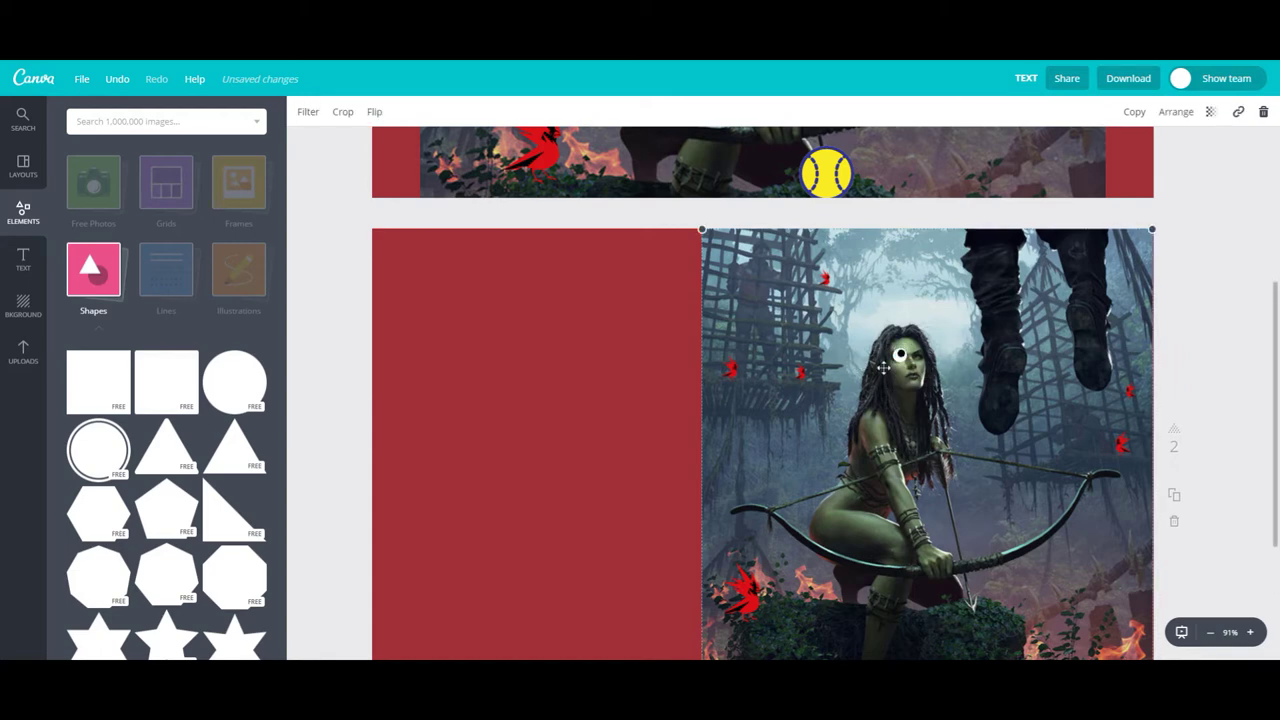
click(900, 353)
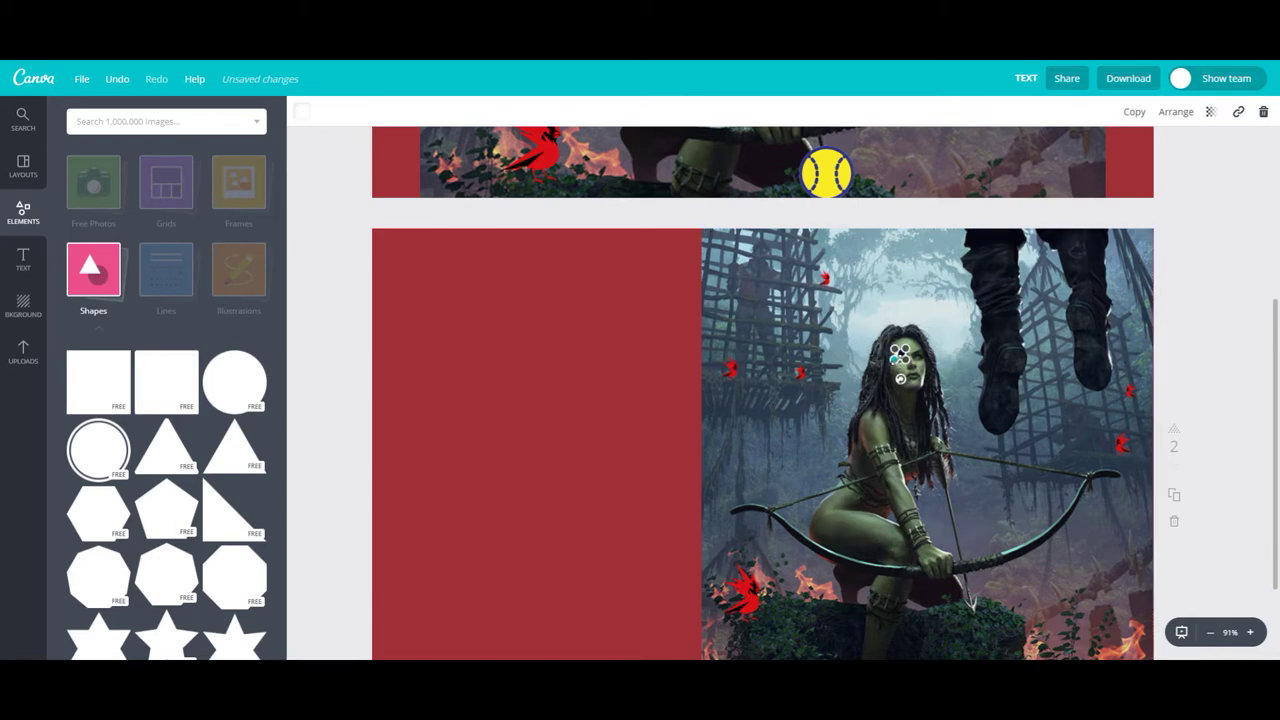
click(901, 353)
drag(901, 355, 699, 365)
drag(595, 368, 594, 369)
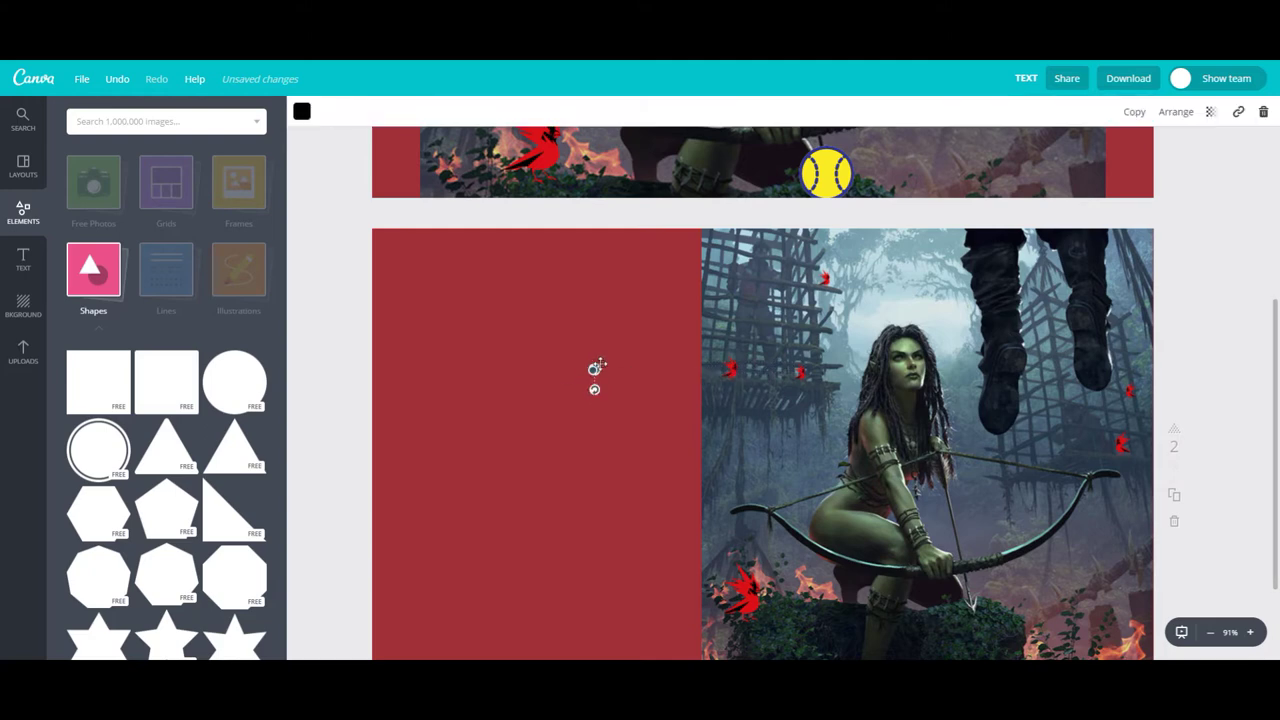
click(585, 375)
drag(592, 371, 593, 370)
Place a matching pair of cartoon eyes over the archer's own eyes.
drag(583, 363, 919, 362)
click(1097, 110)
click(938, 373)
click(775, 406)
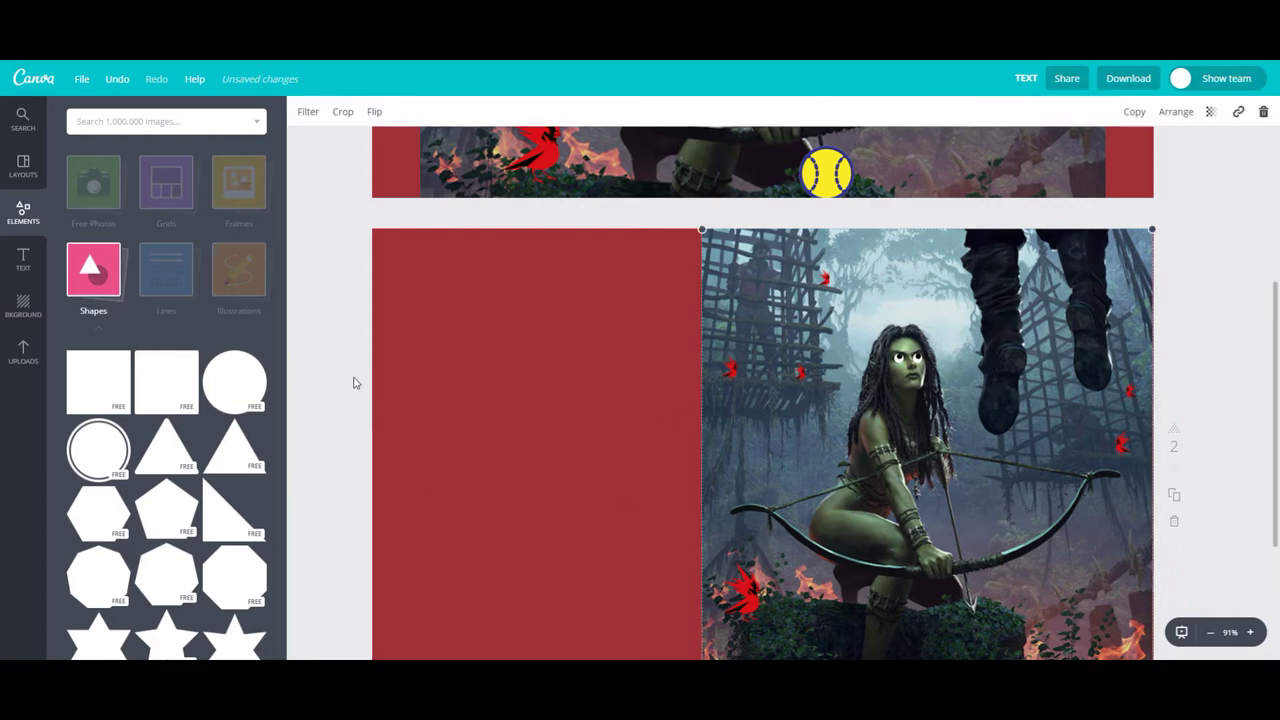
Search for "text bubble" and add the red dashed "hello!" speech bubble beside the archer.
click(23, 118)
text(text bubble)
key(Return)
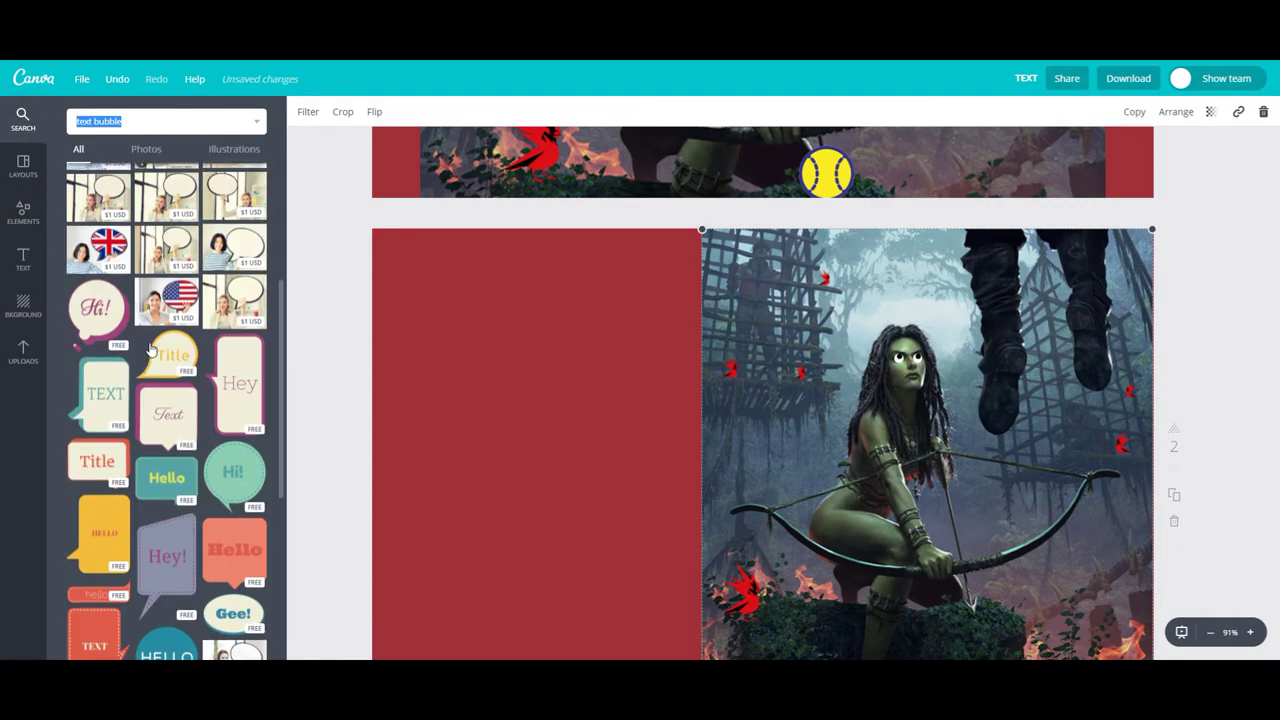
scroll(150, 350, down, 2)
drag(97, 389, 648, 457)
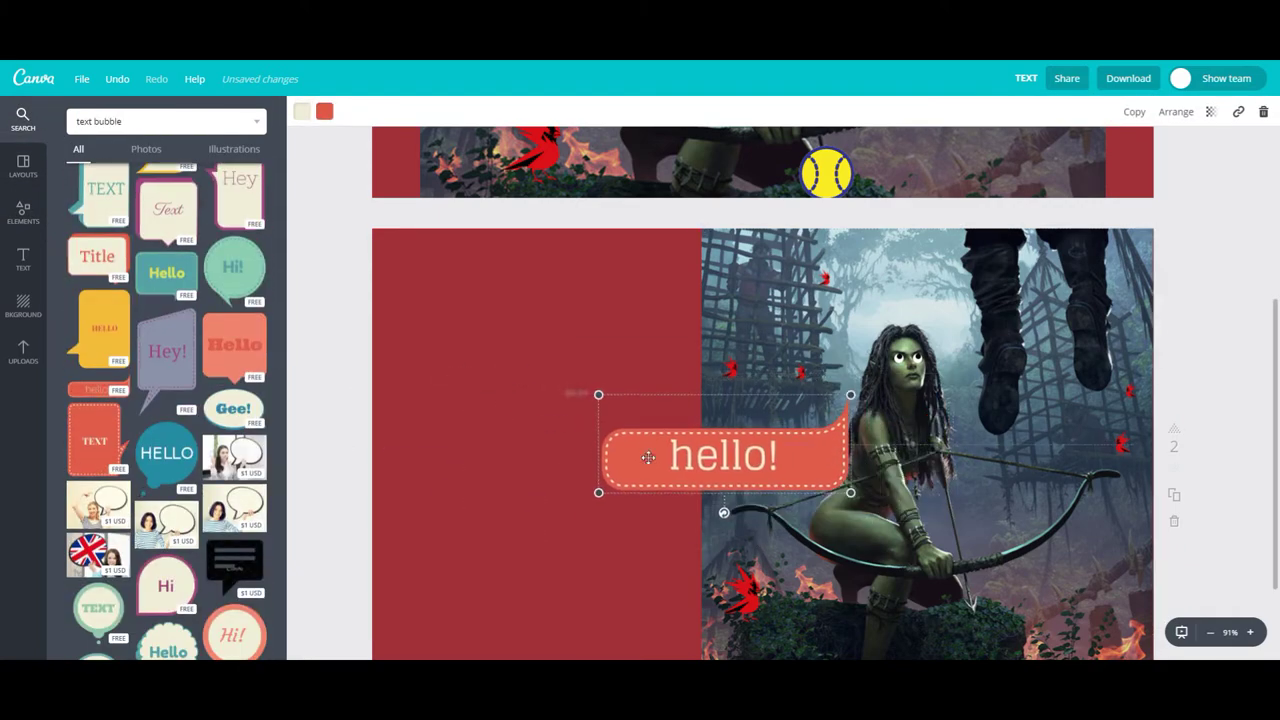
Replace the red speech bubble's text with "I never miss!".
double_click(703, 462)
text(I ne)
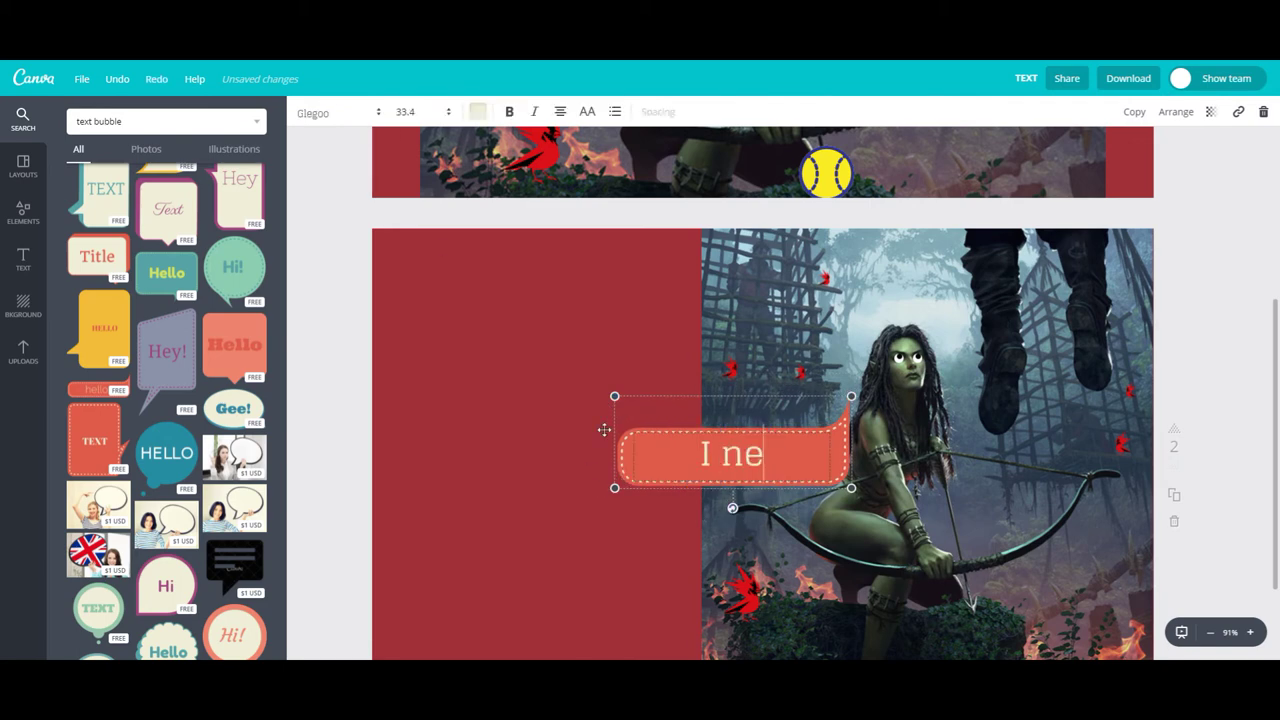
text(ver miss!)
click(616, 444)
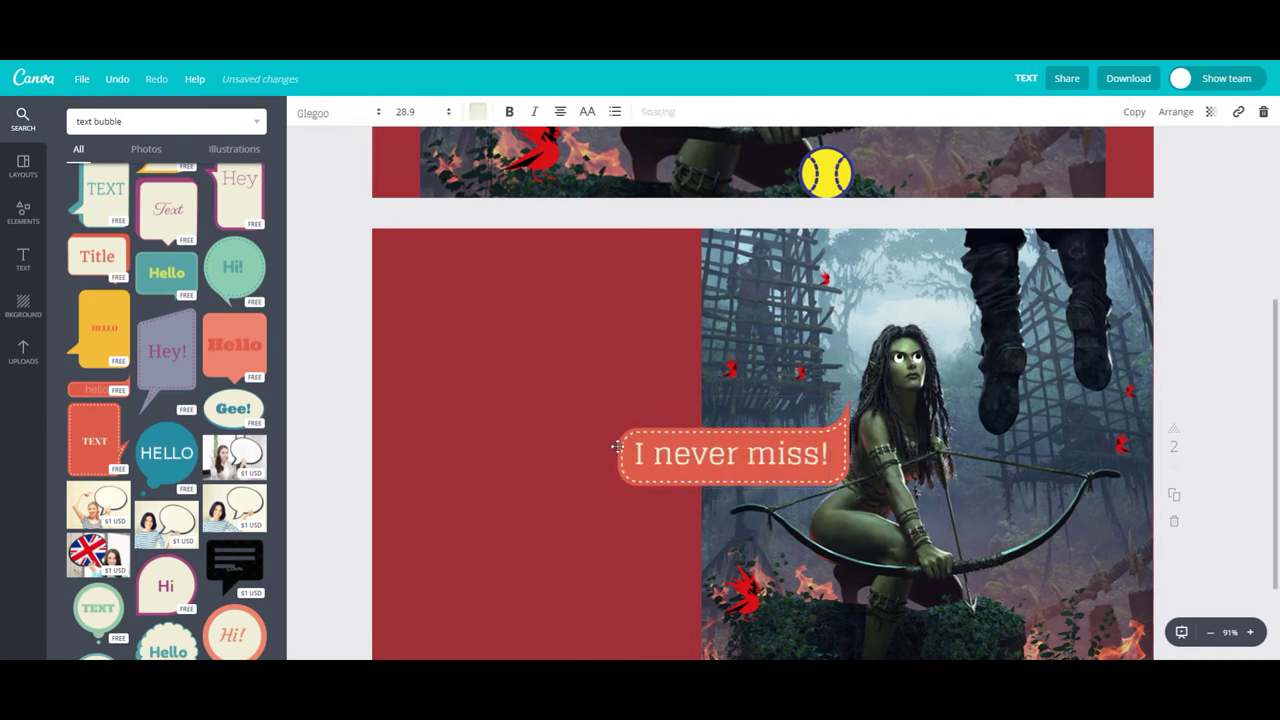
Recolour the "I never miss!" bubble blue and move it so its tail reaches the archer's neck.
click(692, 395)
click(320, 111)
click(442, 190)
click(715, 425)
drag(715, 425, 757, 425)
click(332, 180)
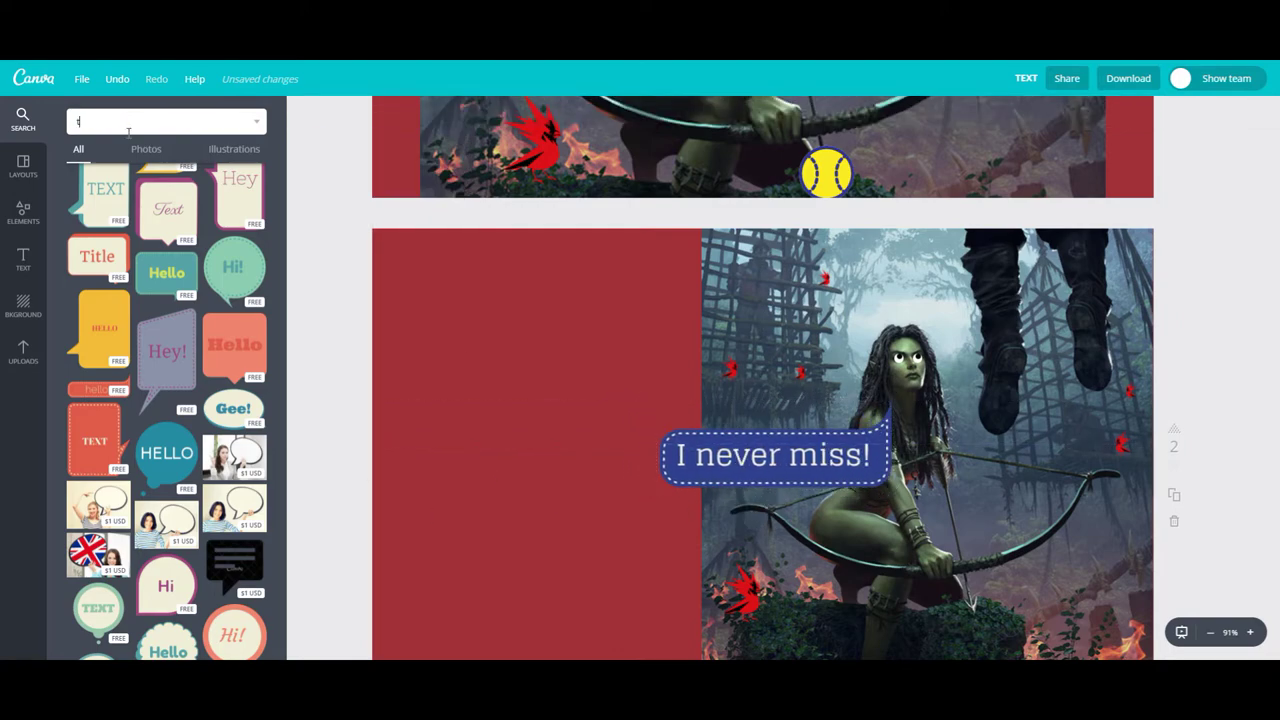
Search for "tennis ball", add the yellow ball with blue seams and shrink it onto the arrow's tip.
key(Return)
click(166, 342)
drag(557, 243, 951, 590)
mouse_move(975, 619)
mouse_down()
mouse_move(967, 601)
mouse_move(968, 616)
mouse_up()
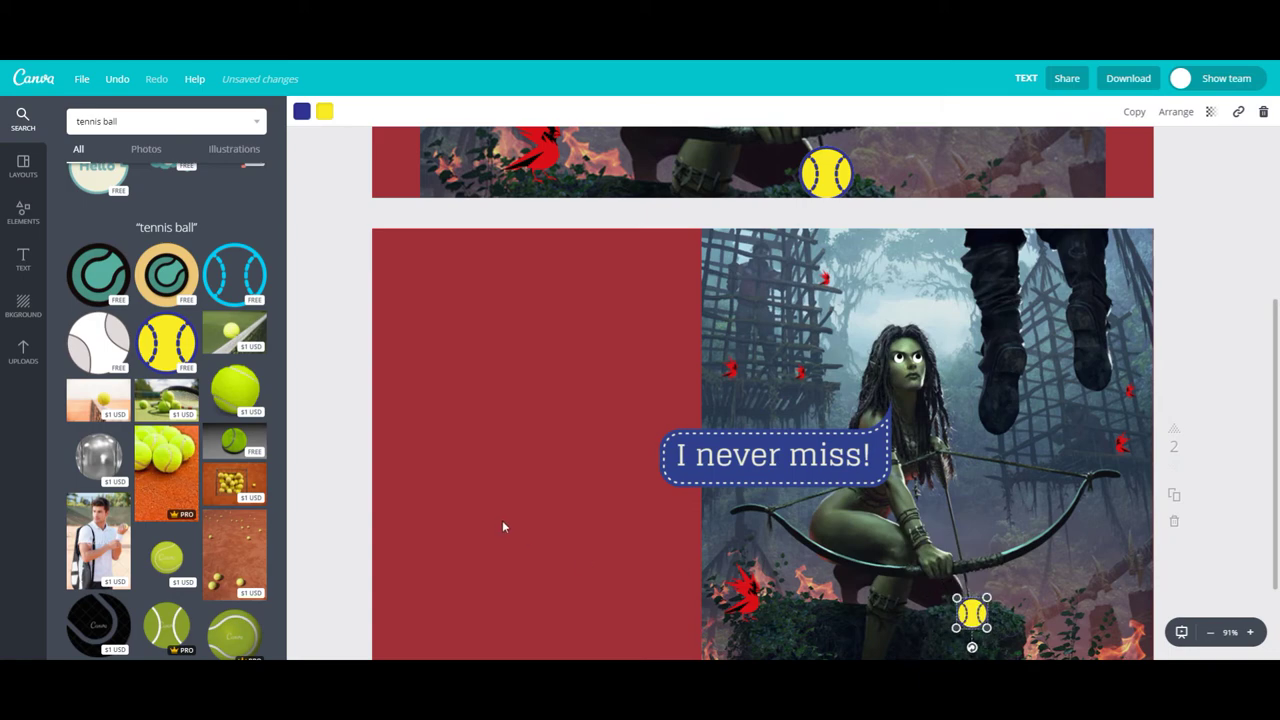
click(502, 521)
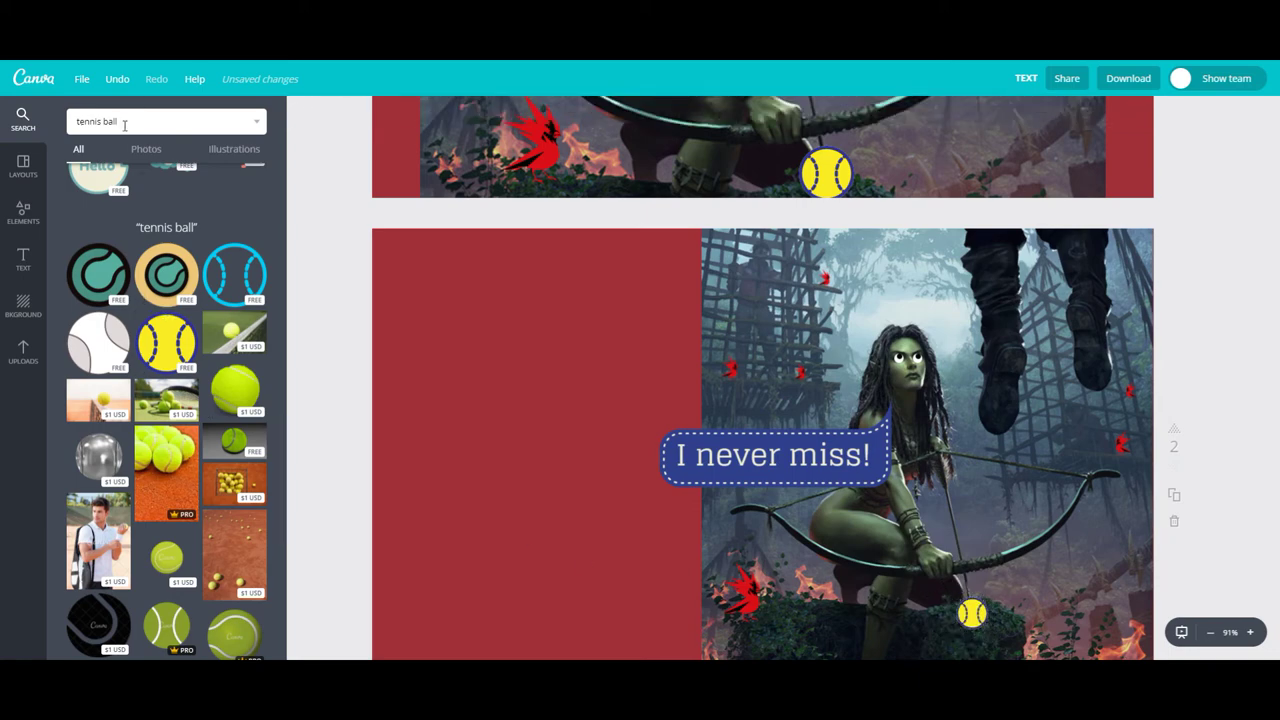
Search for "text bubble" and add the round teal "HELLO" bubble beside the bow's far end.
text(t bubble)
key(Return)
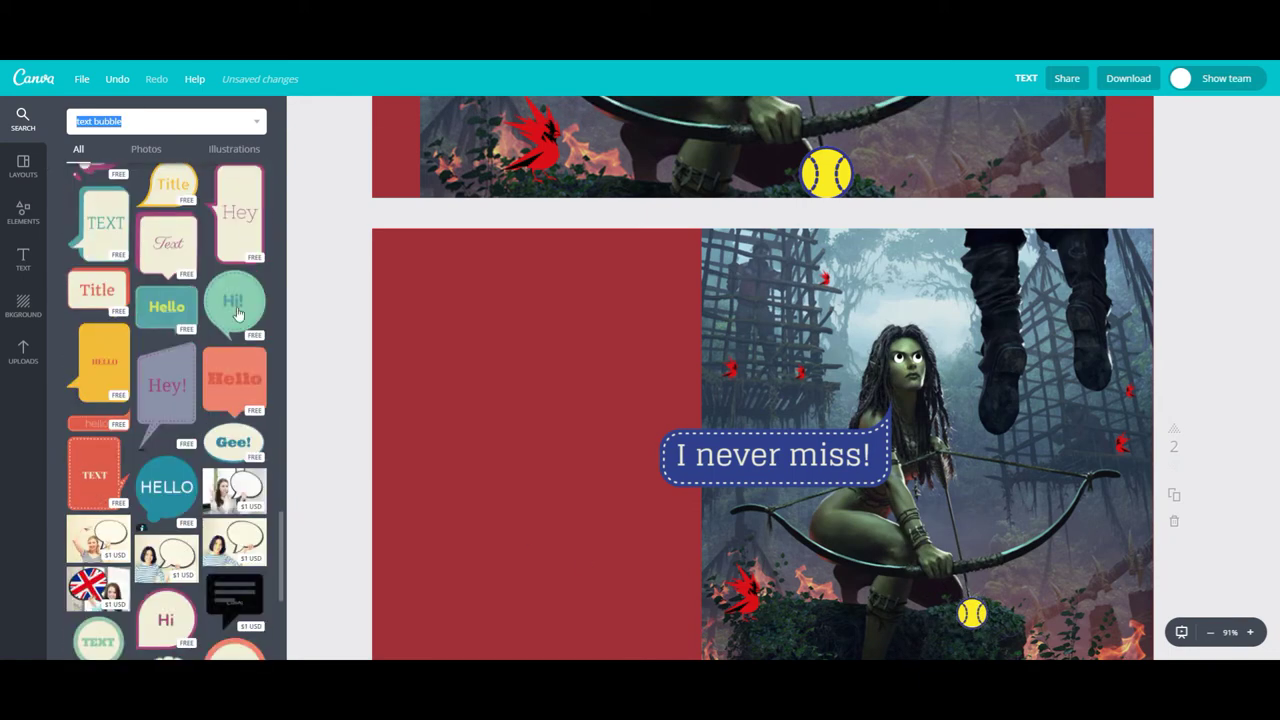
drag(167, 487, 1068, 482)
Add the uploaded red bird below the teal bubble, shrink it and flip it horizontally, shifting the bubble beside it.
click(23, 351)
drag(976, 321, 1078, 444)
drag(1120, 550, 974, 498)
drag(931, 391, 1027, 505)
mouse_move(1077, 571)
mouse_down()
mouse_move(1087, 534)
mouse_move(1069, 548)
mouse_up()
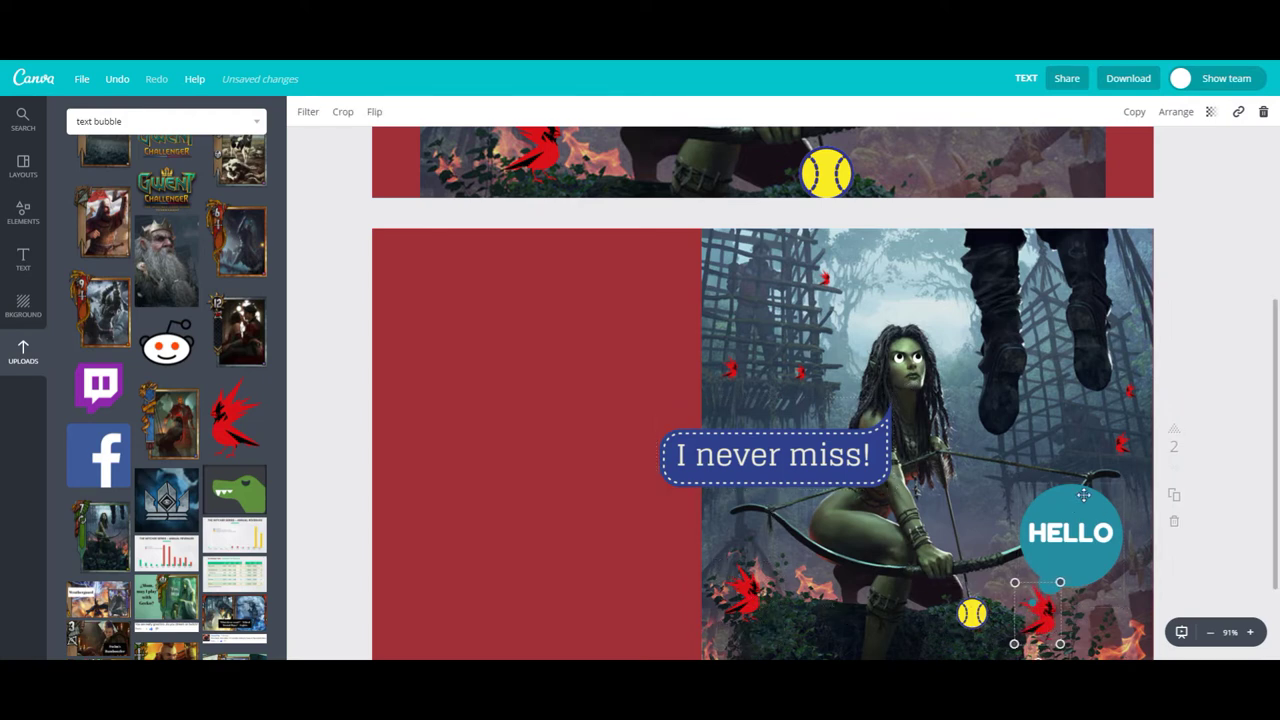
drag(1090, 496, 1115, 485)
click(1040, 613)
click(374, 113)
click(414, 152)
Caption the teal bubble "And she aims at the Ground?" and shrink the "I never miss!" bubble.
click(1082, 521)
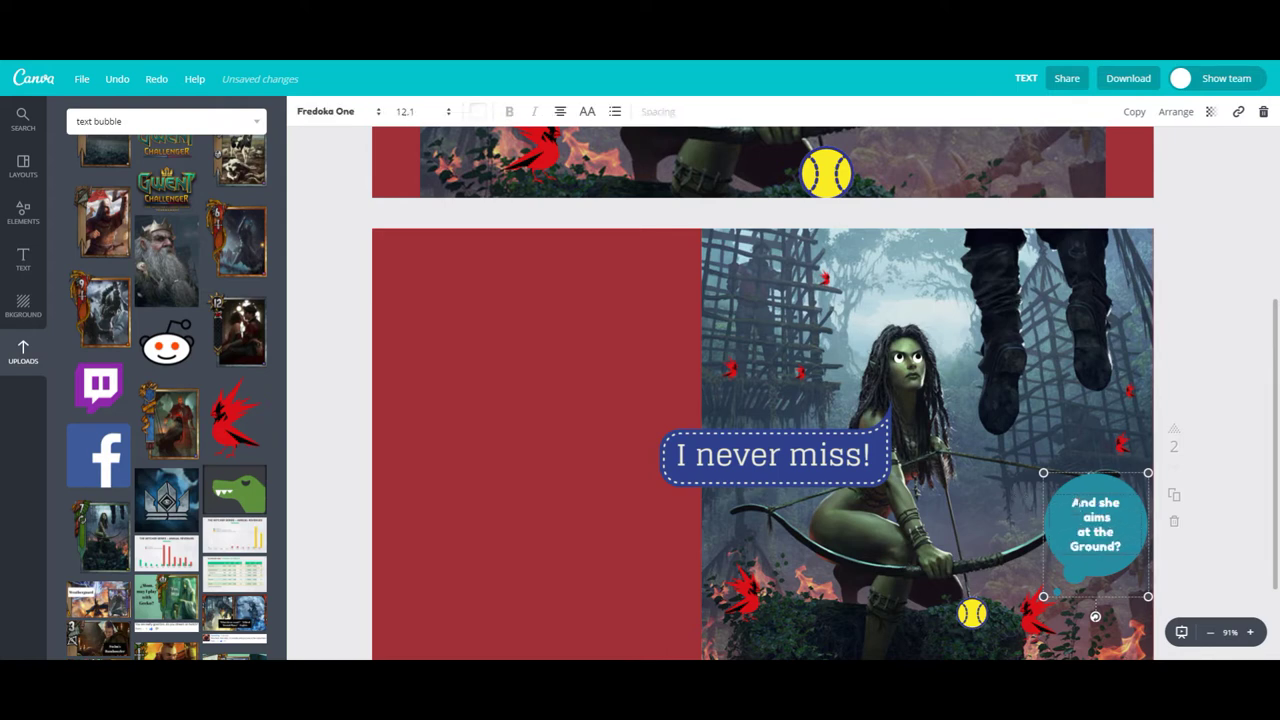
click(1028, 452)
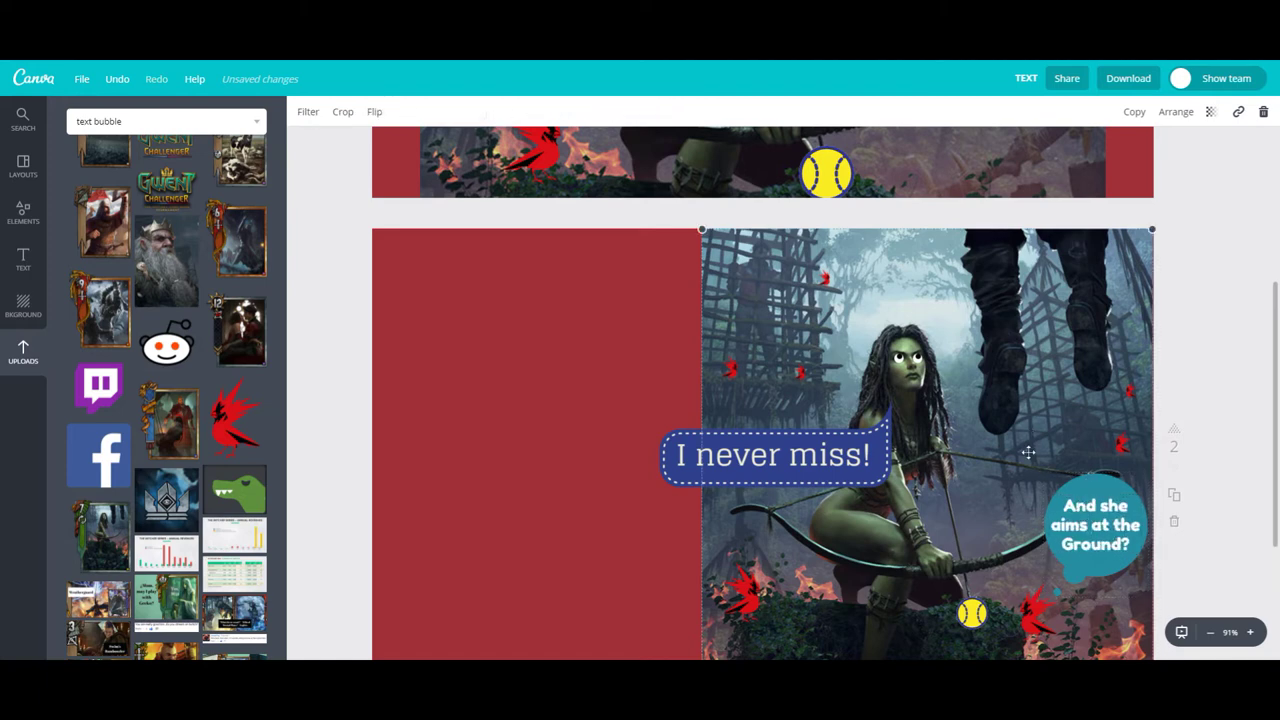
double_click(803, 481)
drag(657, 490, 707, 470)
click(608, 483)
Add the uploaded silver crown picture, resize it and place it in the upper part of the red area.
click(176, 492)
drag(672, 414, 434, 349)
drag(371, 532, 400, 504)
mouse_move(418, 445)
mouse_down()
mouse_move(415, 482)
mouse_move(418, 470)
mouse_up()
drag(402, 528, 484, 449)
drag(550, 393, 514, 395)
Add another uploaded image and place it below the crown picture on the red area.
scroll(166, 400, down, 10)
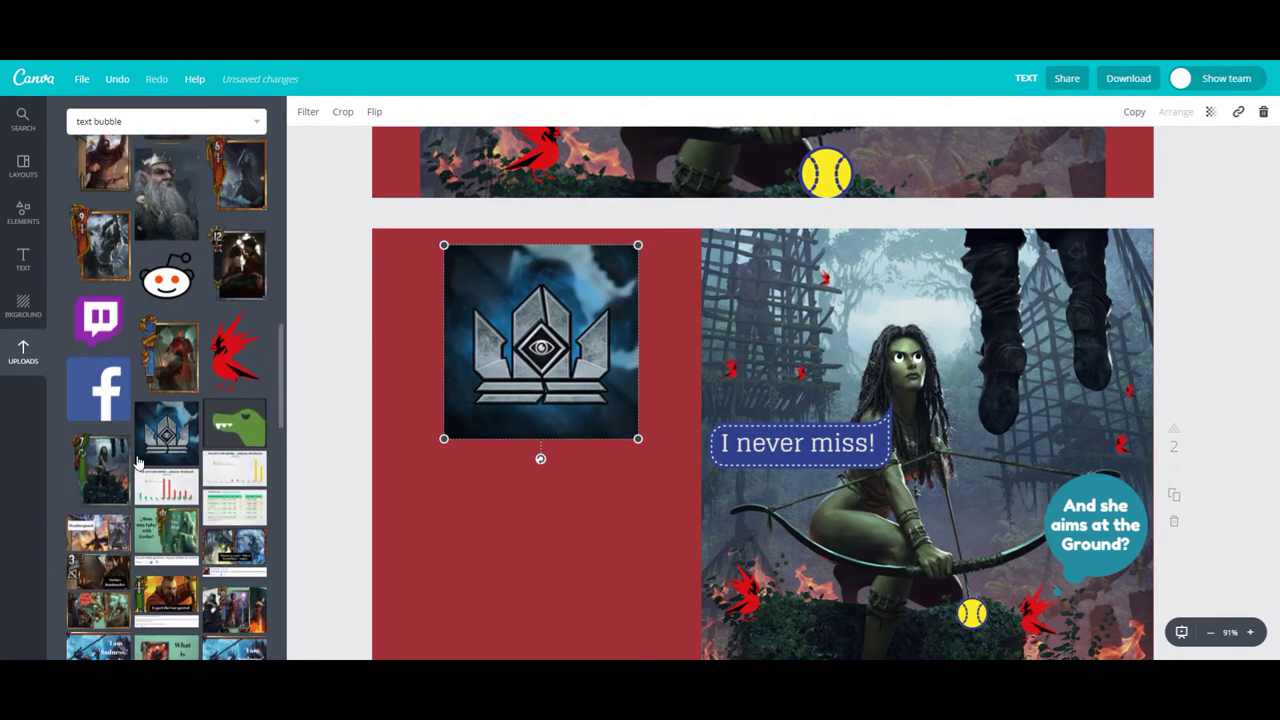
click(235, 497)
drag(762, 445, 541, 526)
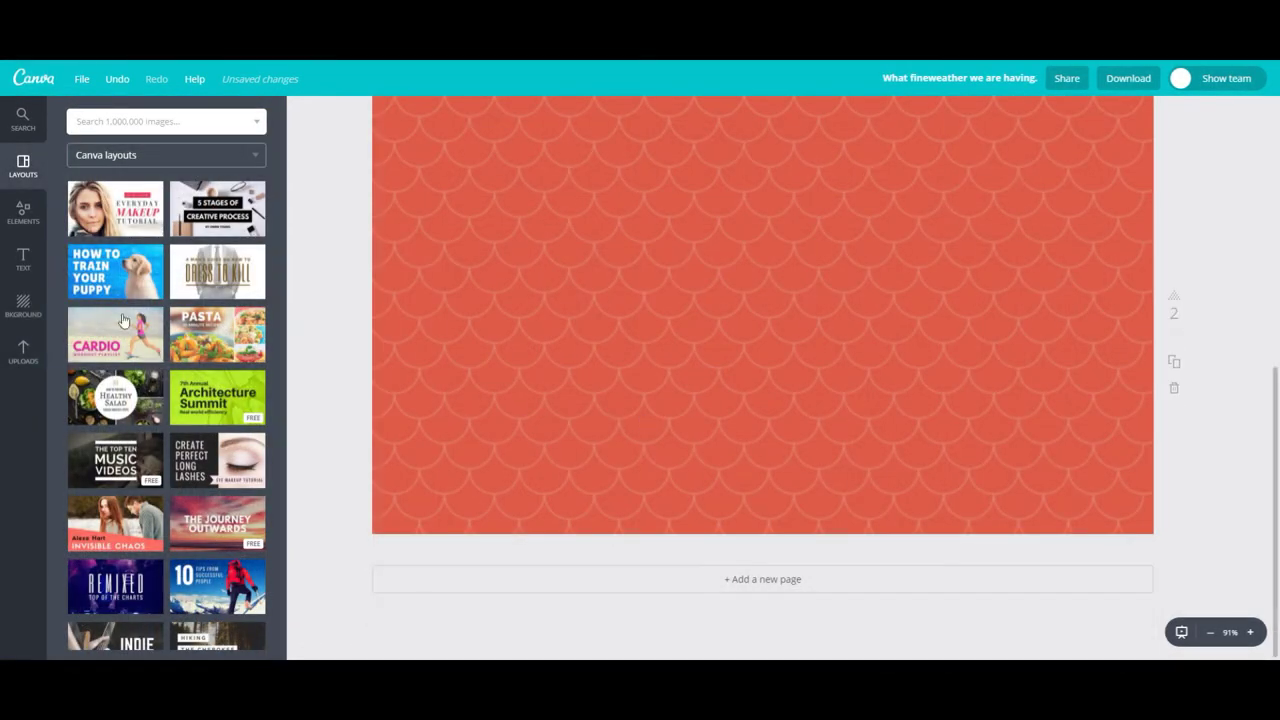
Add the uploaded green forest-woman artwork to the second orange-patterned page and flip it horizontally.
click(23, 352)
scroll(172, 352, down, 3)
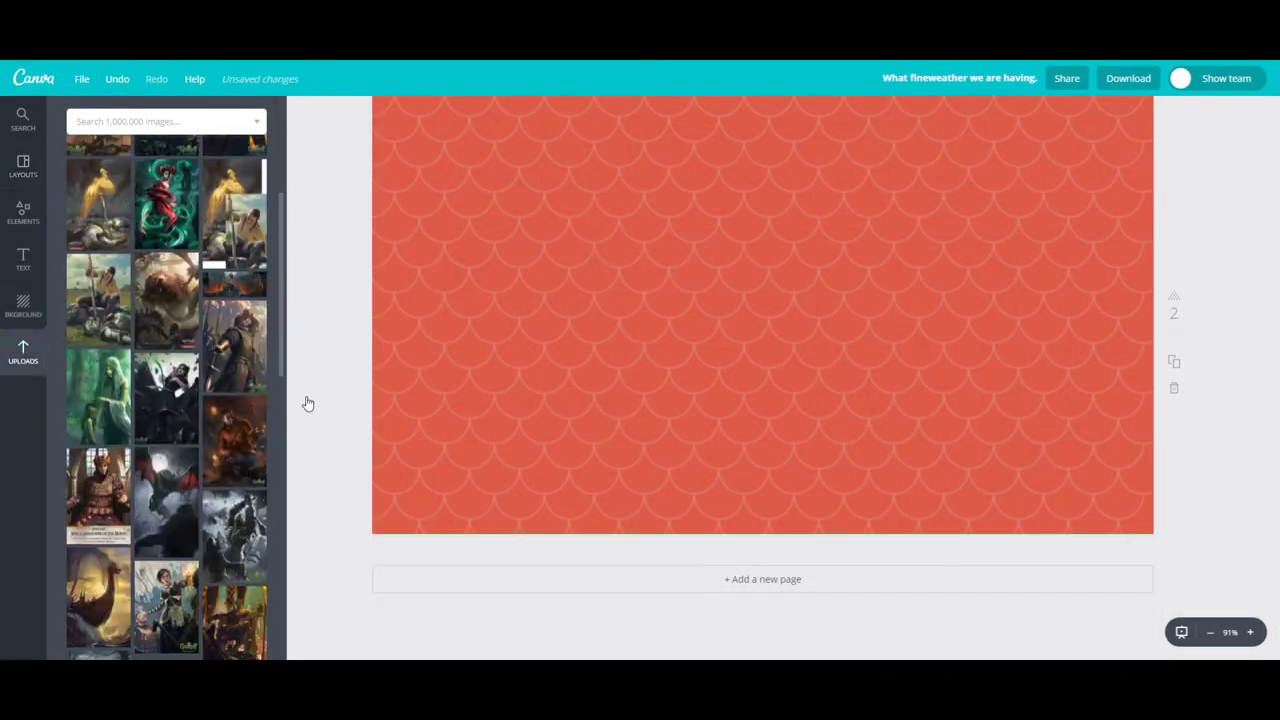
click(98, 396)
drag(751, 288, 696, 345)
click(374, 111)
click(414, 151)
Enlarge the forest-woman artwork and position it to cover roughly the left three-fifths of the page.
drag(760, 300, 562, 319)
drag(660, 186, 716, 101)
drag(640, 175, 612, 334)
drag(687, 260, 767, 142)
drag(600, 275, 617, 431)
drag(786, 258, 854, 157)
drag(620, 405, 614, 272)
Add the red bird from the uploaded images and place it above the woman's outstretched hand.
scroll(345, 356, up, 1)
scroll(215, 415, down, 5)
scroll(209, 420, up, 9)
scroll(195, 419, down, 14)
drag(230, 425, 608, 460)
scroll(197, 430, up, 3)
Search the image library for "hat" and "ball hat" and look through the results for a suitable cap.
click(23, 118)
text(hat)
key(Return)
scroll(183, 383, down, 10)
click(76, 121)
text(ball)
key(Return)
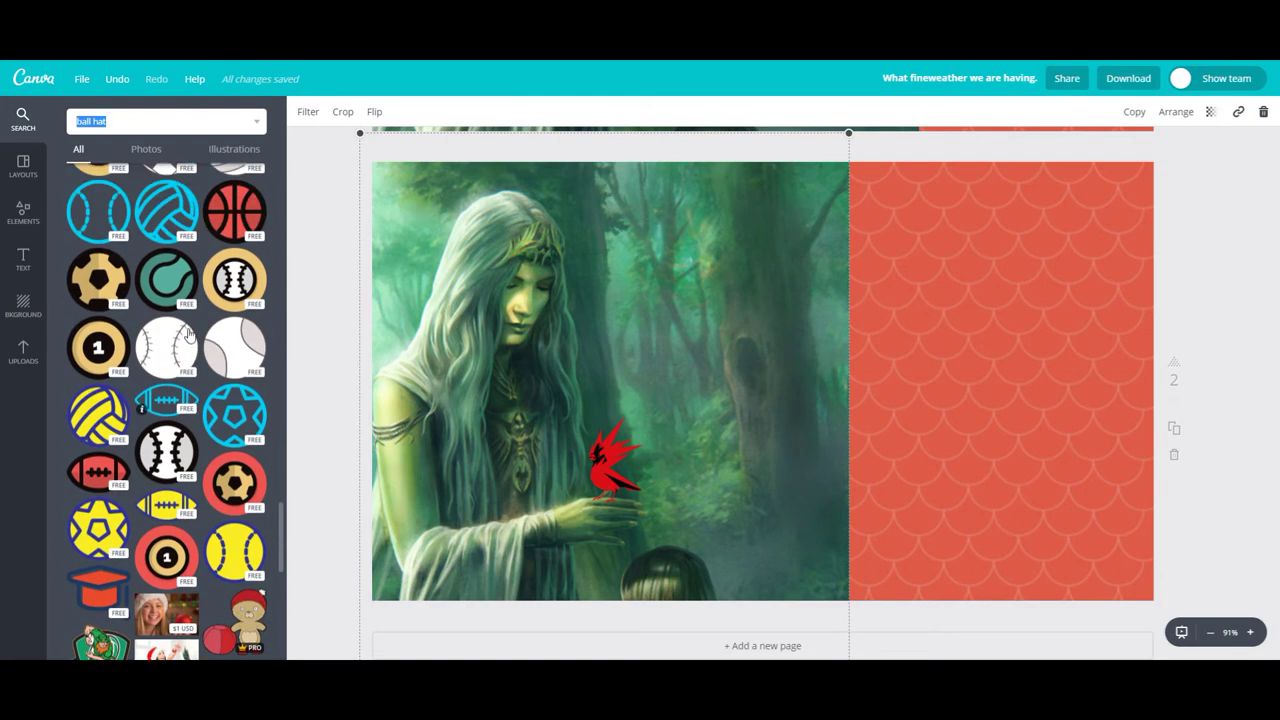
key(BackSpace)
key(BackSpace)
key(BackSpace)
key(BackSpace)
key(BackSpace)
key(Return)
scroll(197, 360, down, 10)
scroll(198, 360, down, 10)
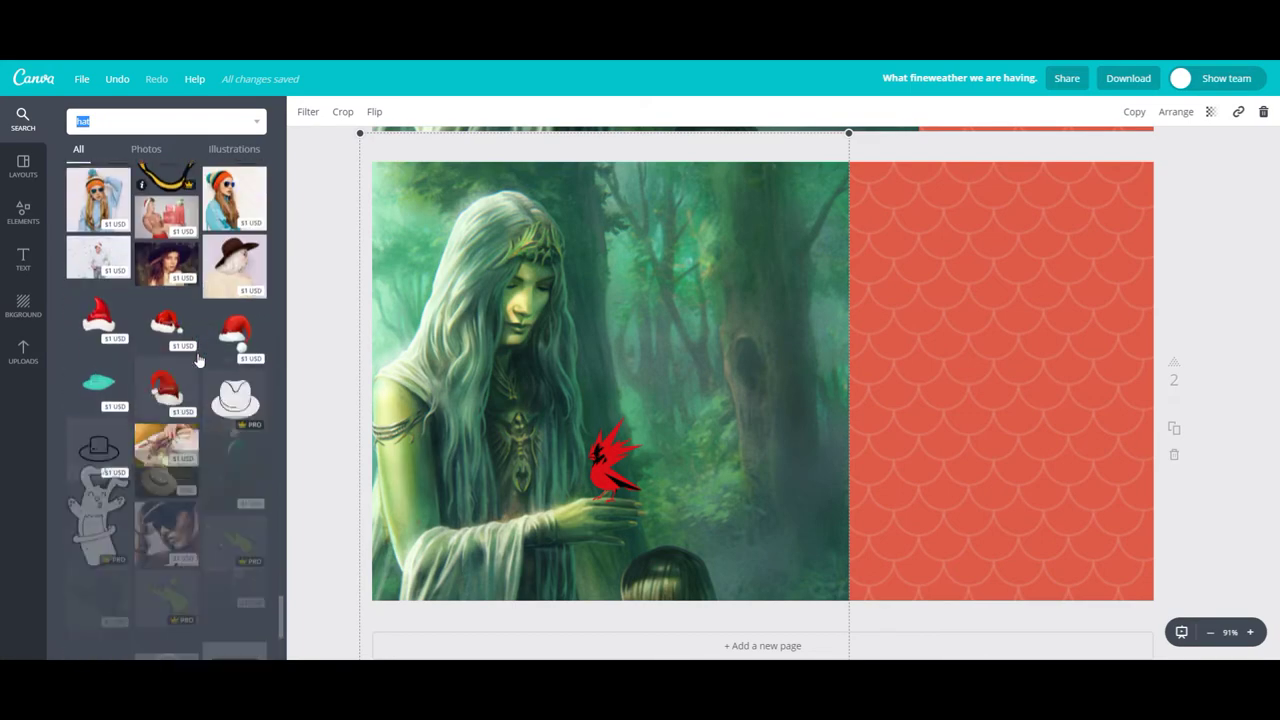
scroll(198, 360, down, 5)
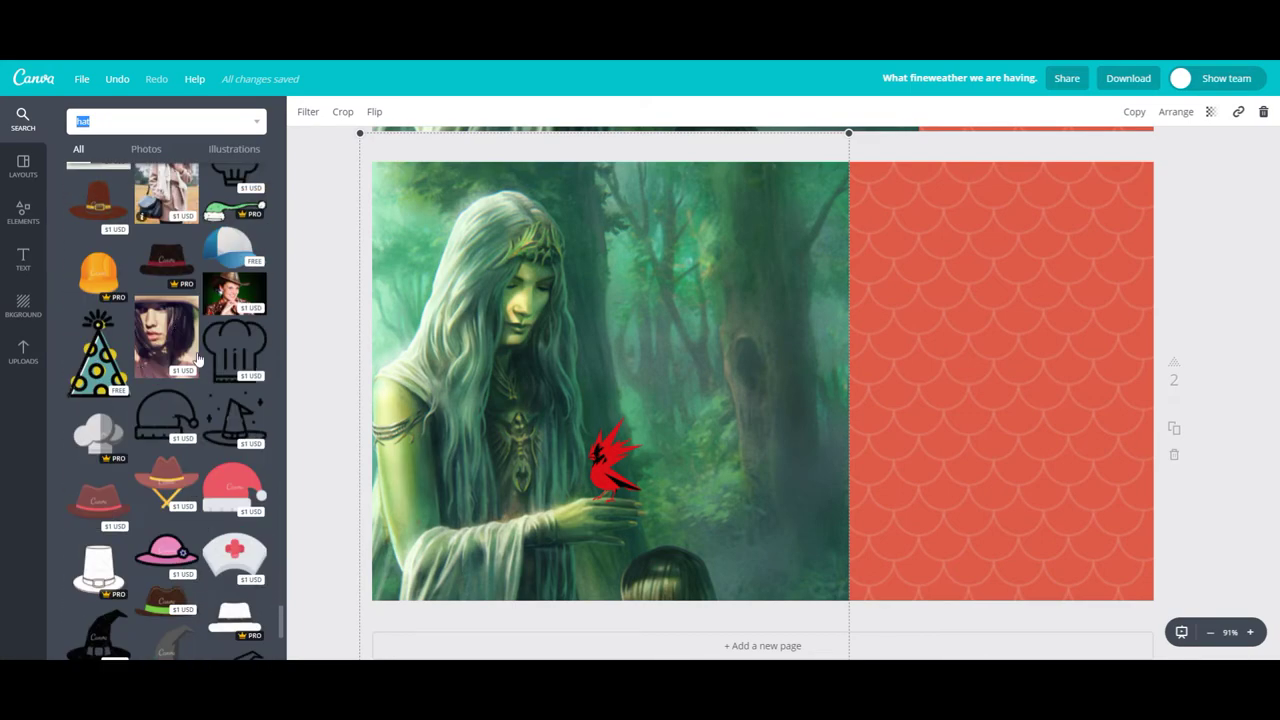
Search for "baseball hat" and add the red-and-white cap over the woman's head.
text(baseball)
key(Return)
click(93, 313)
drag(760, 383, 511, 216)
Resize, tilt and reposition the baseball cap so it sits snugly on the woman's head.
drag(551, 241, 567, 254)
drag(684, 338, 687, 337)
drag(550, 244, 516, 213)
drag(654, 306, 606, 274)
drag(508, 208, 516, 225)
drag(529, 314, 520, 314)
drag(523, 239, 527, 239)
drag(610, 303, 602, 298)
Add the uploaded Gwent logo, shrink it and tilt it to fit the cap's white front.
click(27, 359)
scroll(180, 354, down, 8)
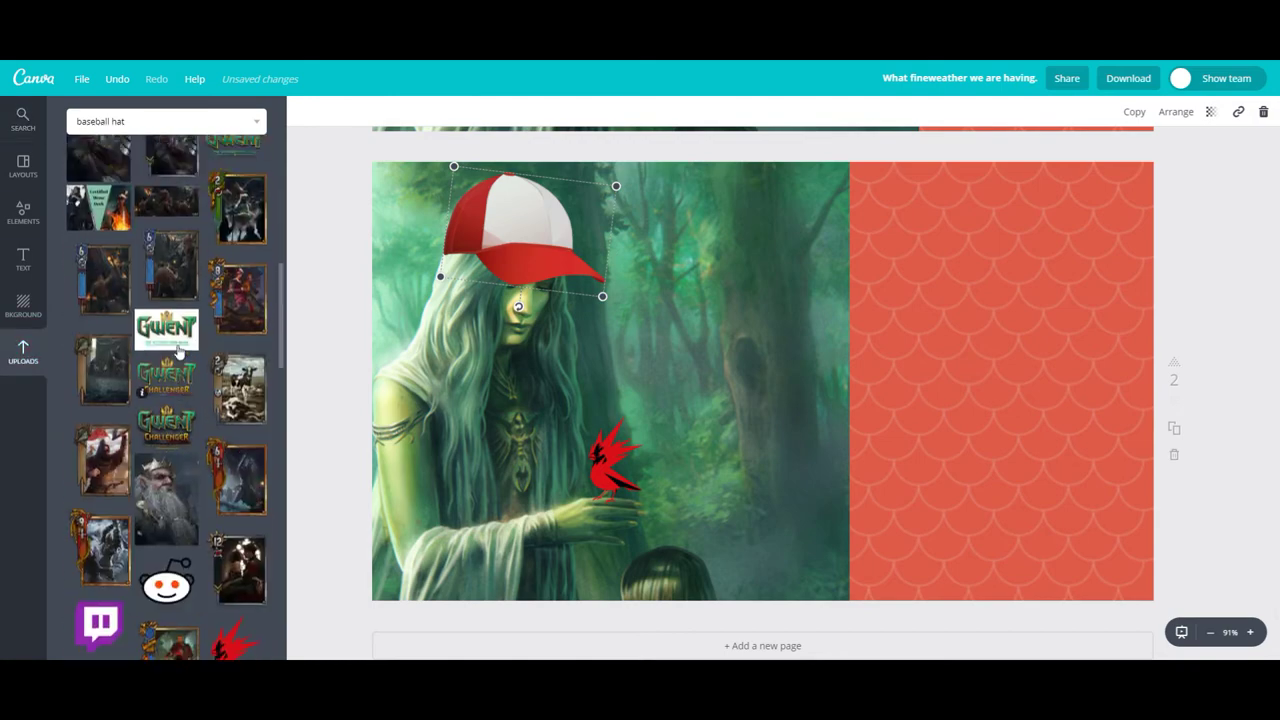
scroll(180, 354, up, 1)
click(234, 233)
drag(638, 304, 530, 218)
drag(533, 267, 528, 267)
drag(579, 196, 565, 204)
drag(516, 223, 519, 219)
Search for "Speech bubble" and add the tall yellow "HELLO" bubble across the artwork's edge beside the woman.
click(140, 122)
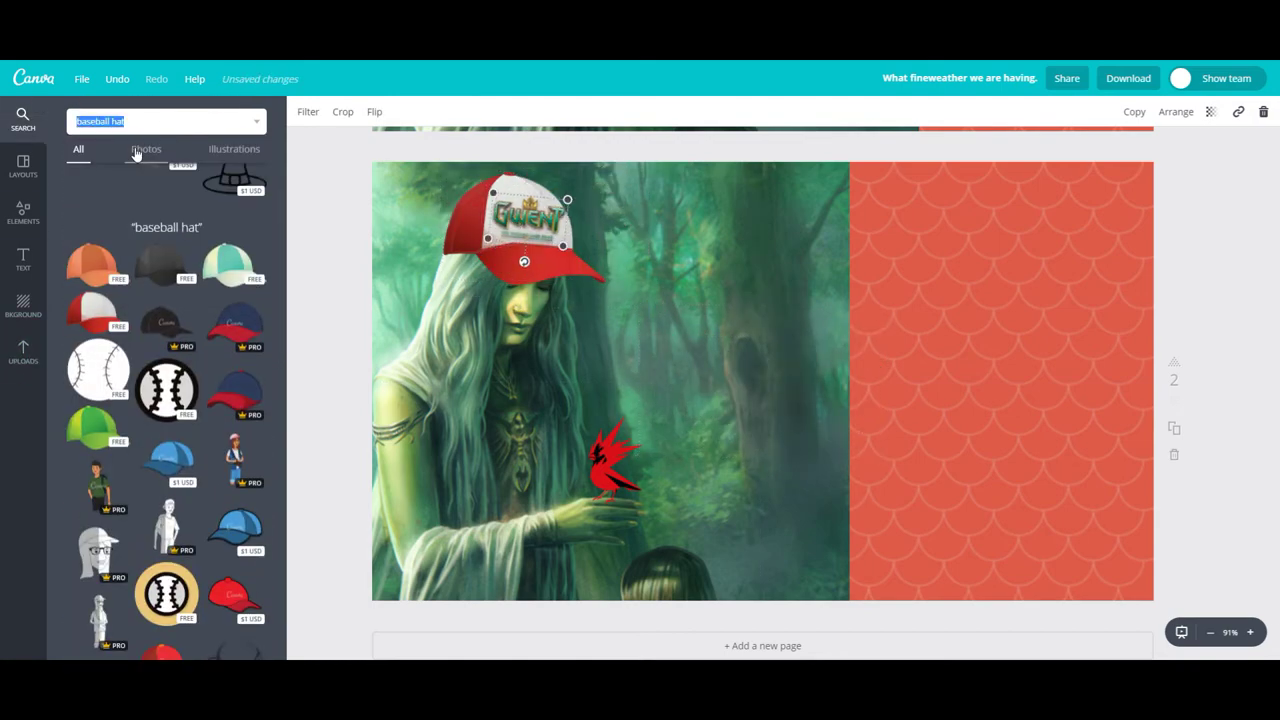
text(Speech bubble)
key(Return)
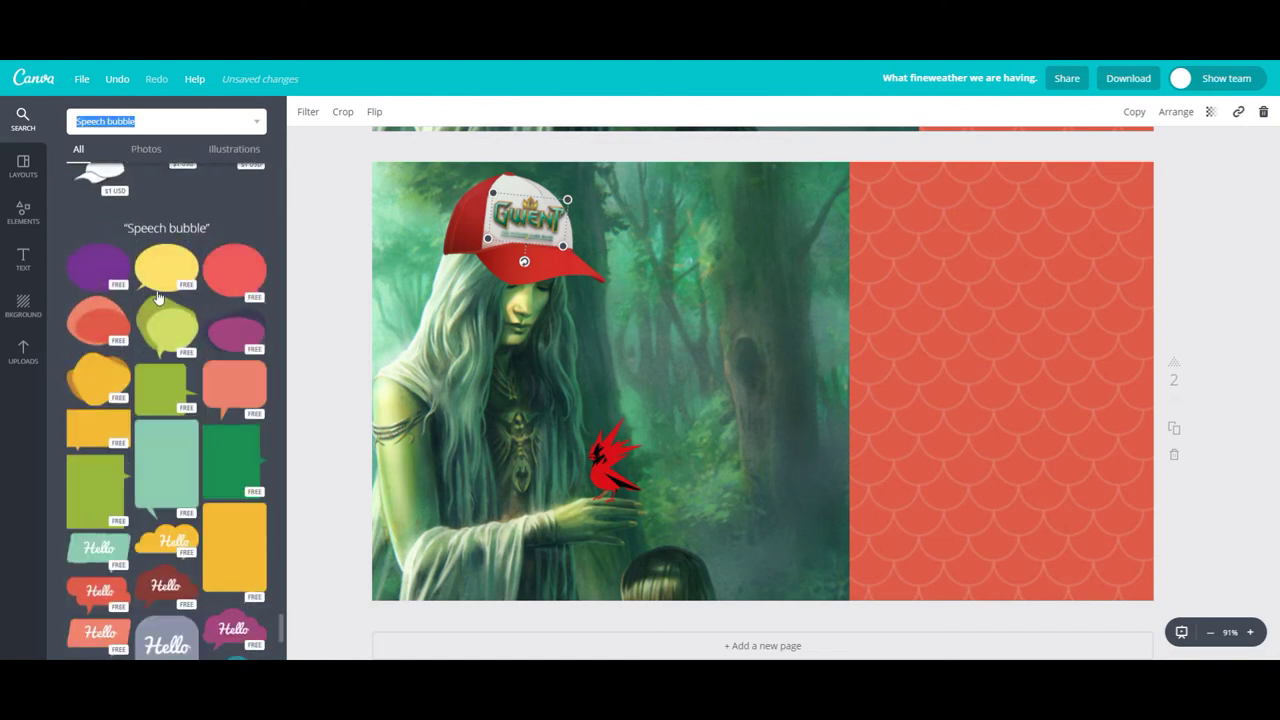
scroll(169, 472, down, 5)
scroll(175, 430, up, 3)
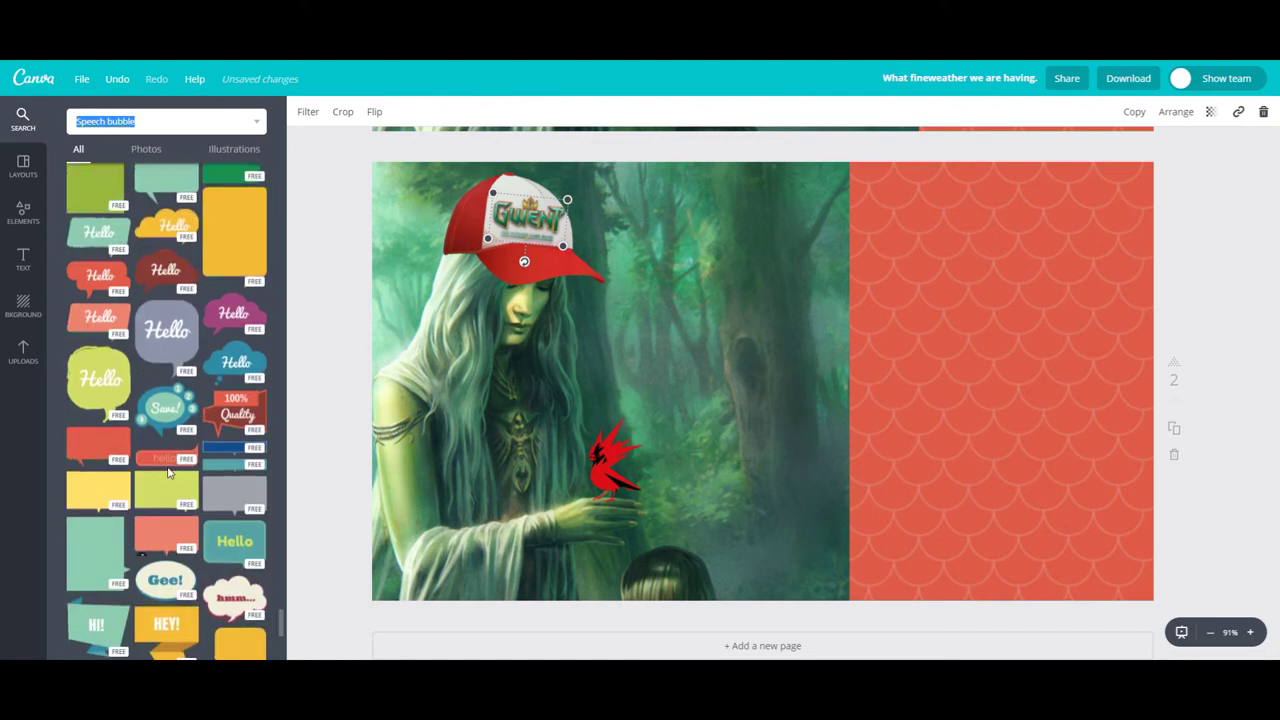
scroll(165, 408, up, 1)
scroll(177, 422, down, 7)
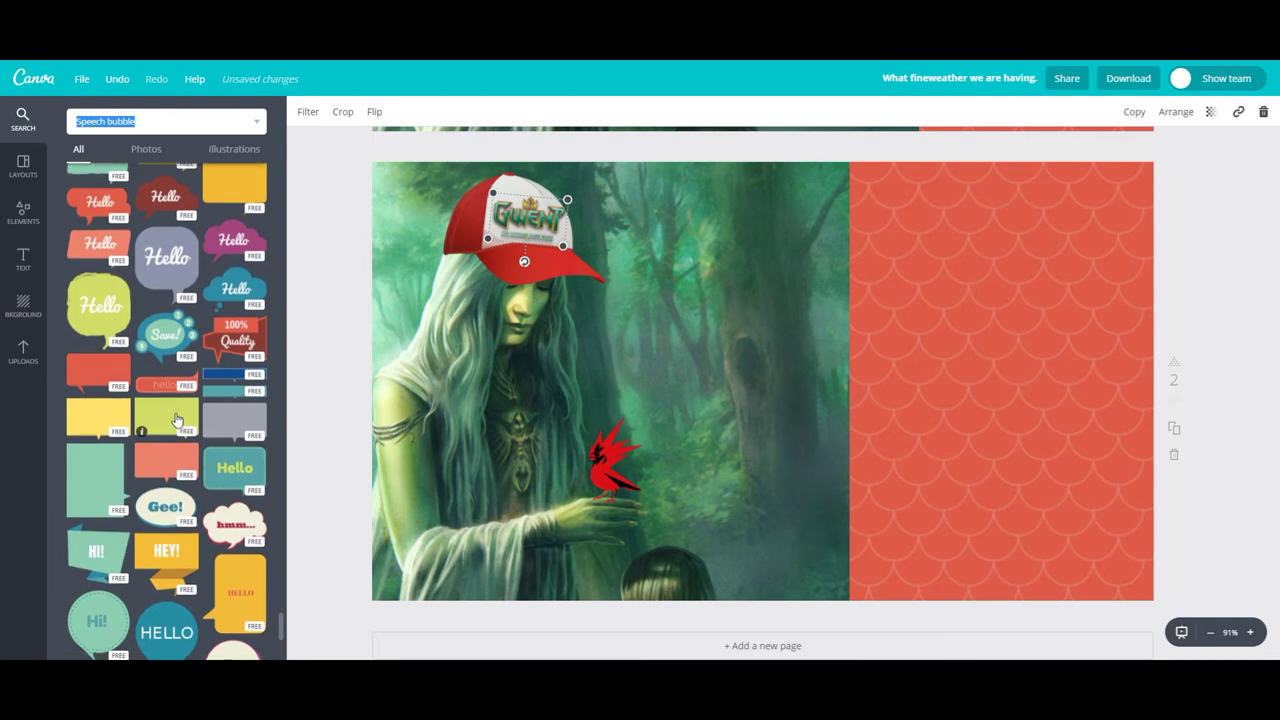
drag(250, 397, 829, 379)
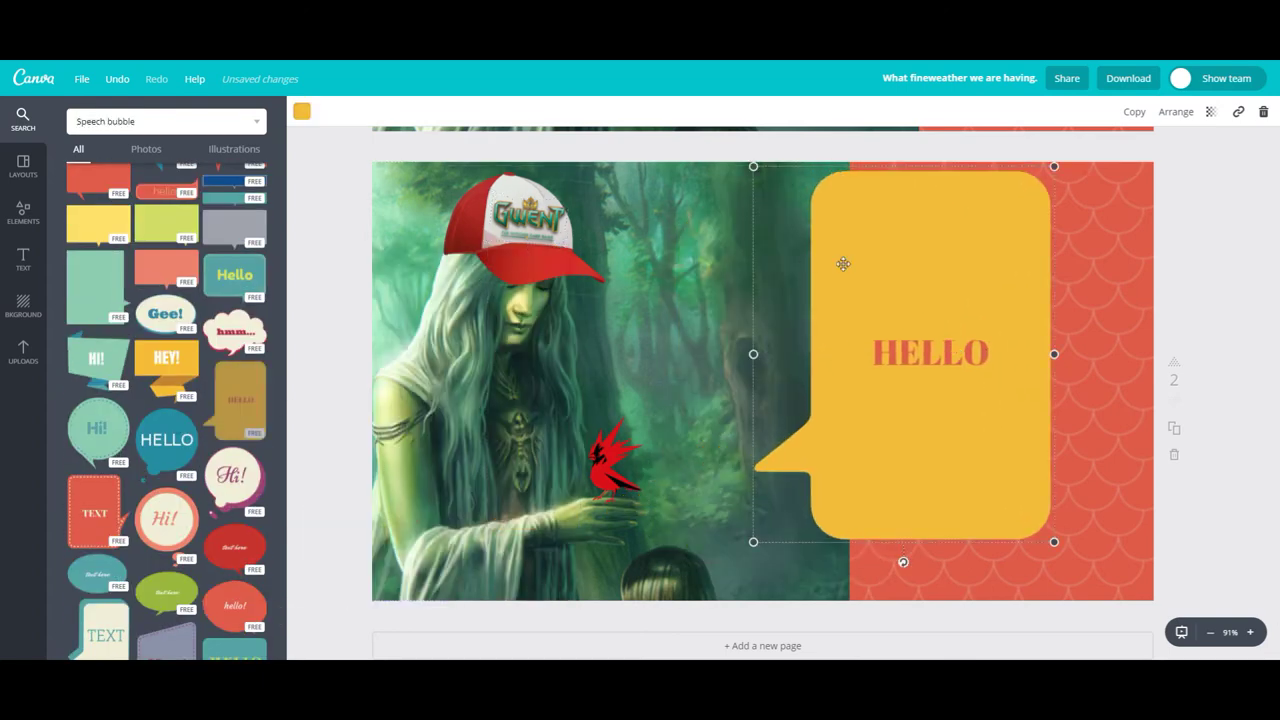
Recolour the yellow speech bubble dark blue (1b1f92) and its text white.
click(302, 111)
click(312, 178)
click(363, 209)
click(377, 327)
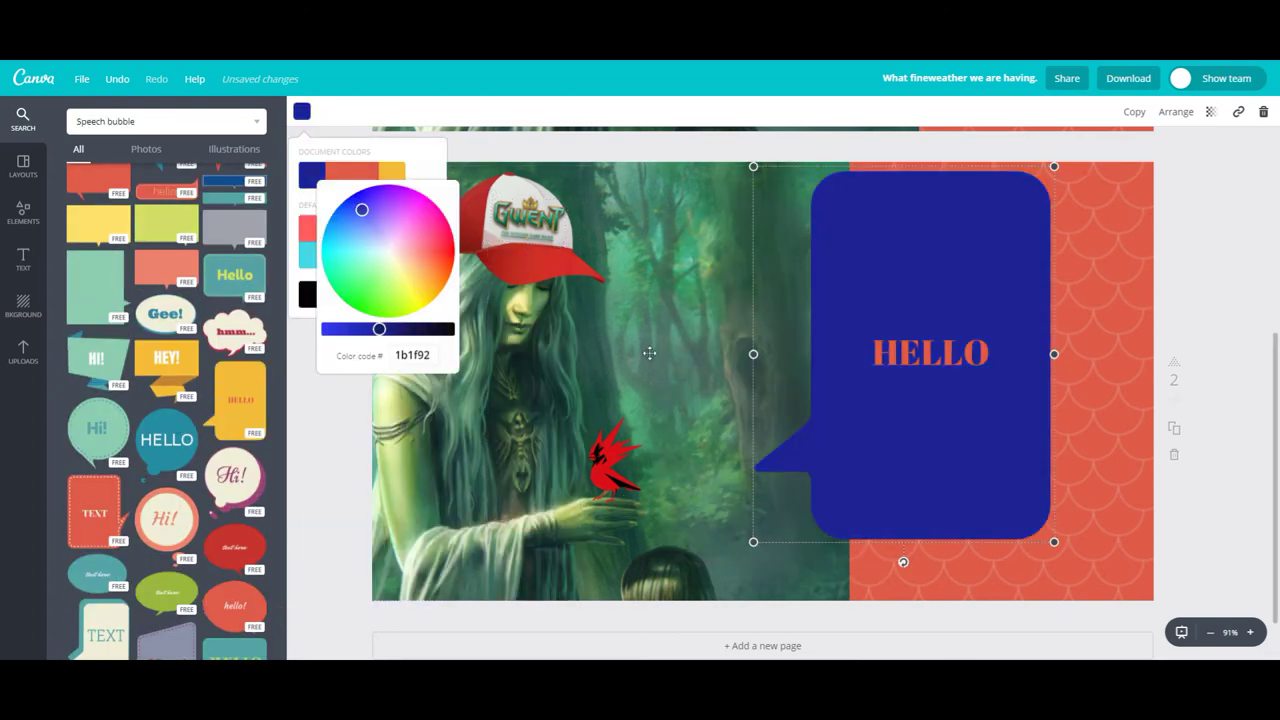
click(912, 347)
click(480, 114)
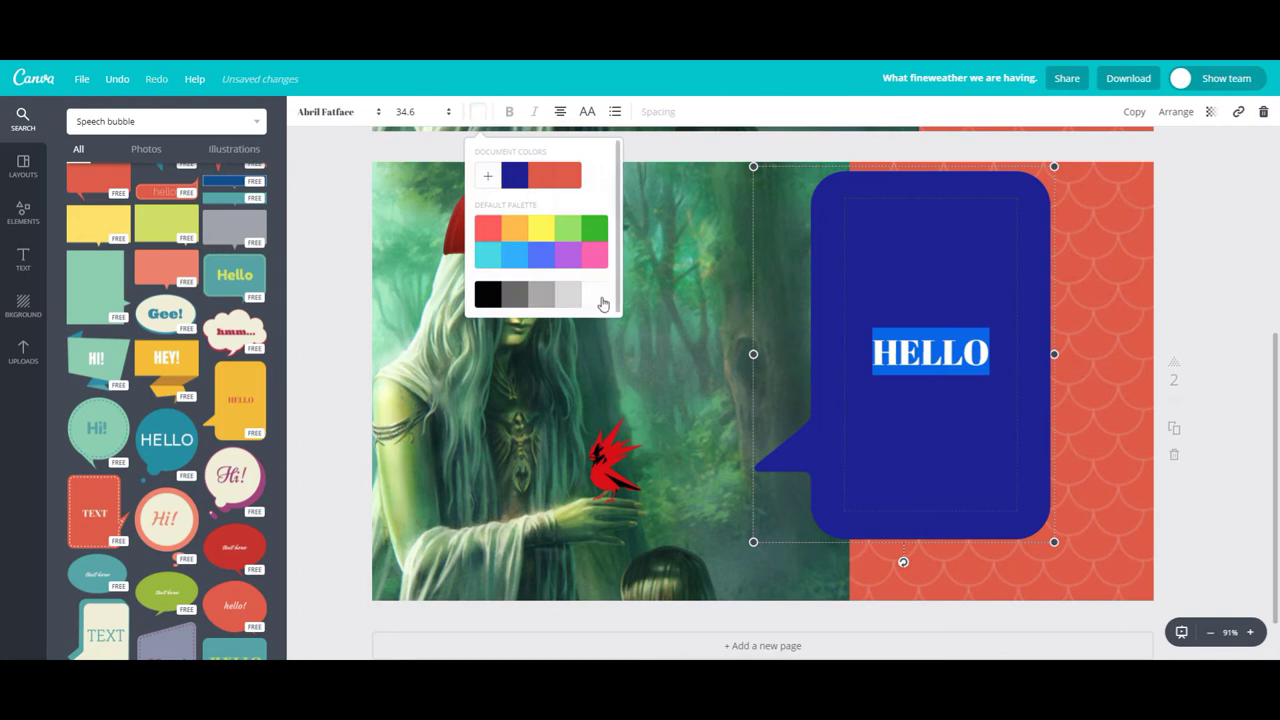
click(460, 124)
Caption the blue bubble "I want to be the very best there ever was!", then shrink it and move it beside the red bird.
drag(988, 354, 778, 379)
key(BackSpace)
text(I want to be the very best there ever was!)
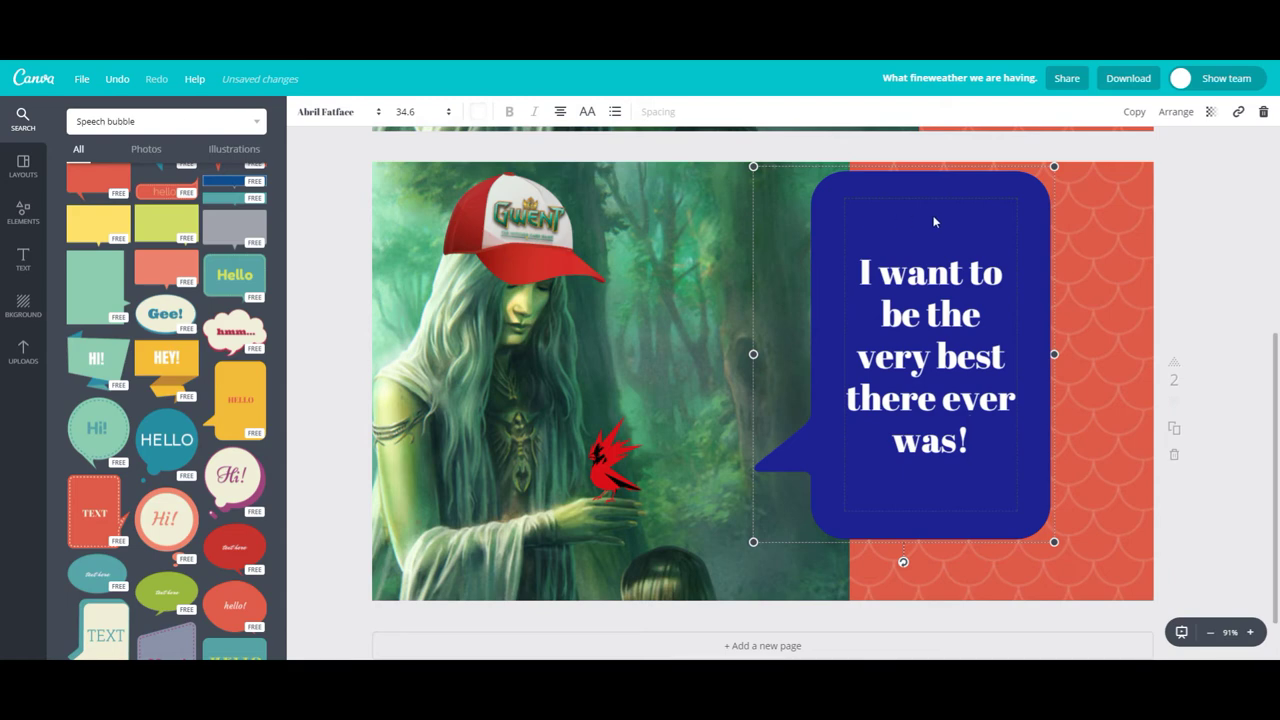
drag(1053, 172, 1020, 212)
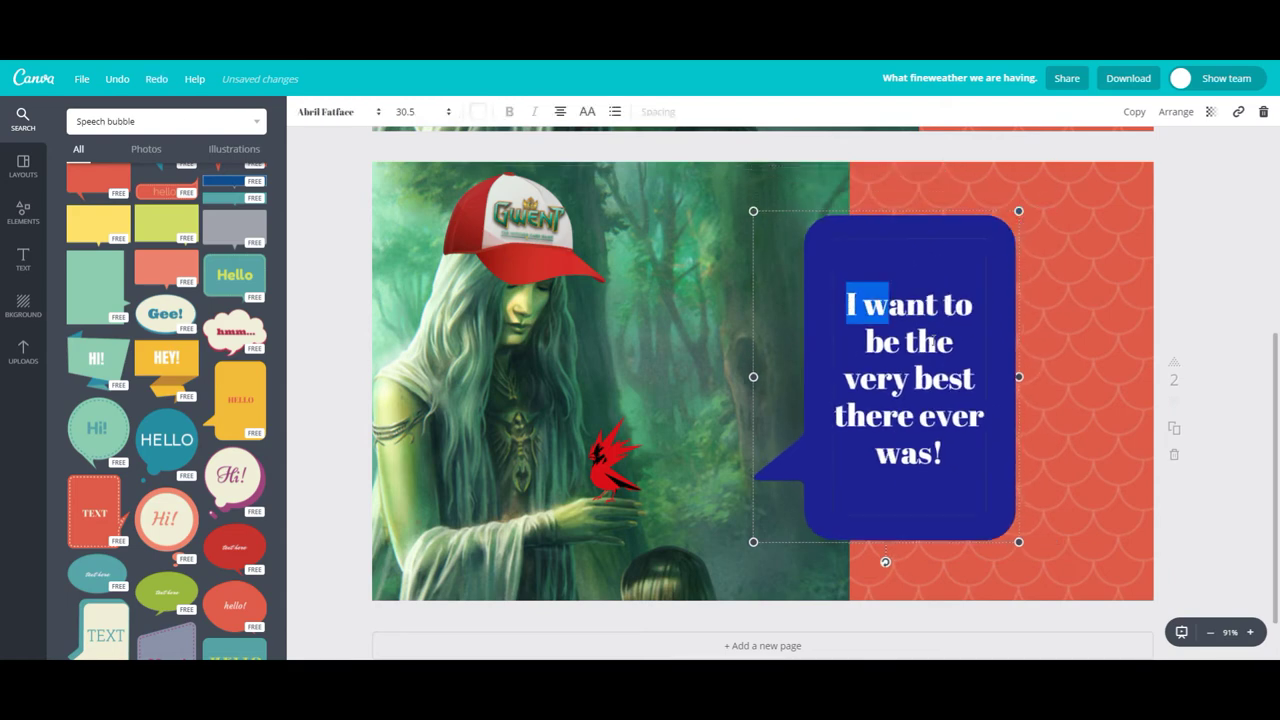
drag(957, 246, 853, 217)
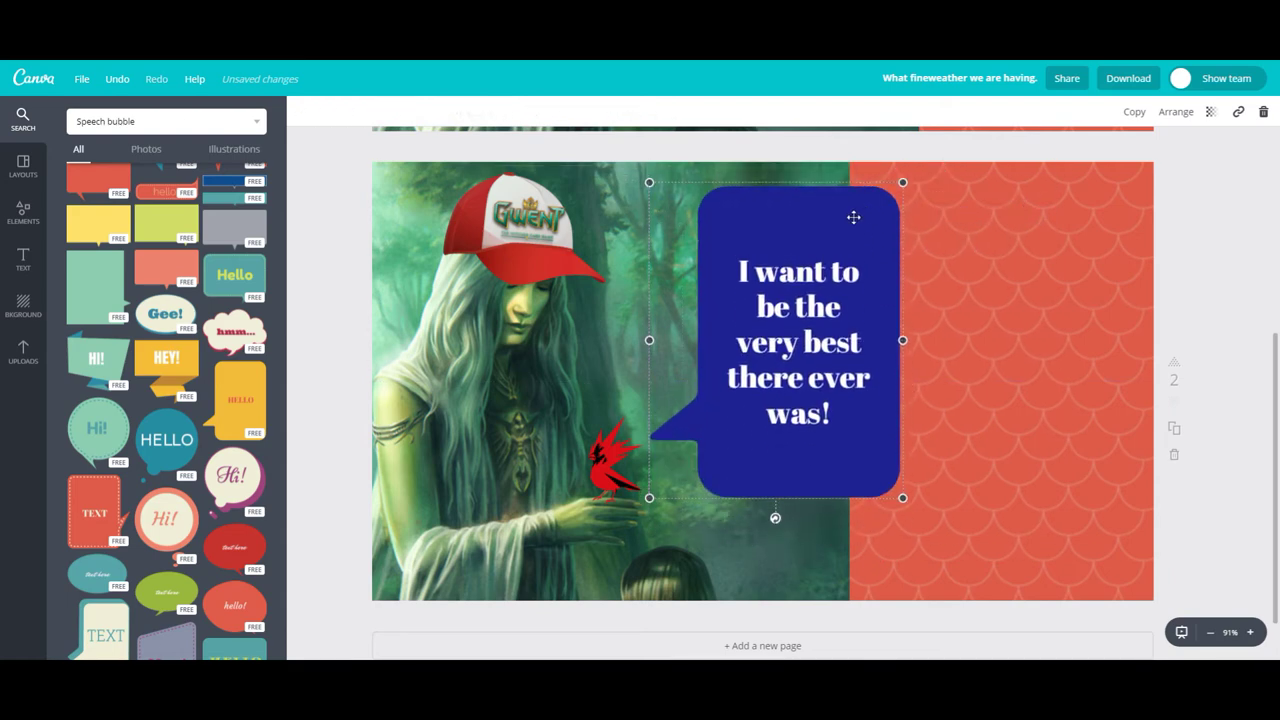
click(22, 355)
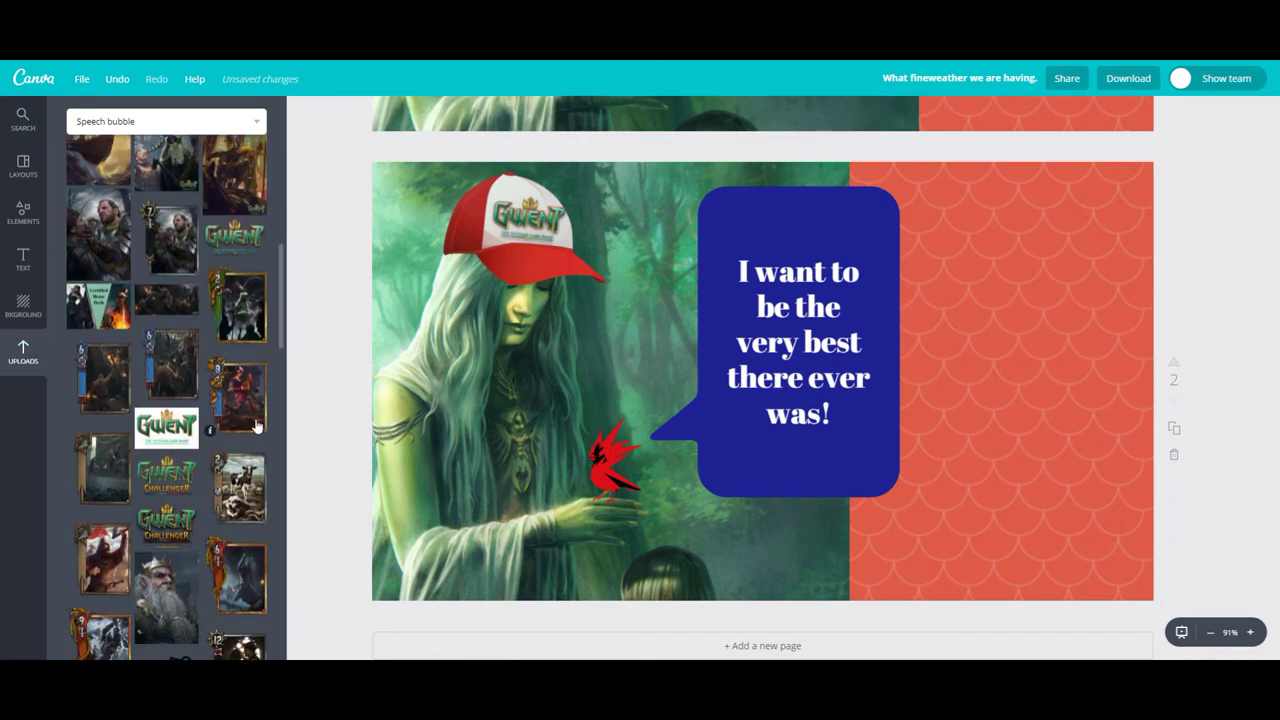
scroll(190, 400, down, 5)
click(143, 219)
drag(765, 410, 996, 482)
drag(843, 343, 946, 417)
key(Delete)
Add the uploaded Gwent logo and place it on the lower part of the orange scale-patterned area.
scroll(232, 250, up, 3)
click(166, 356)
drag(747, 369, 958, 463)
Add the uploaded silver crown picture, resize it and place it above the Gwent logo on the orange area.
scroll(190, 400, down, 5)
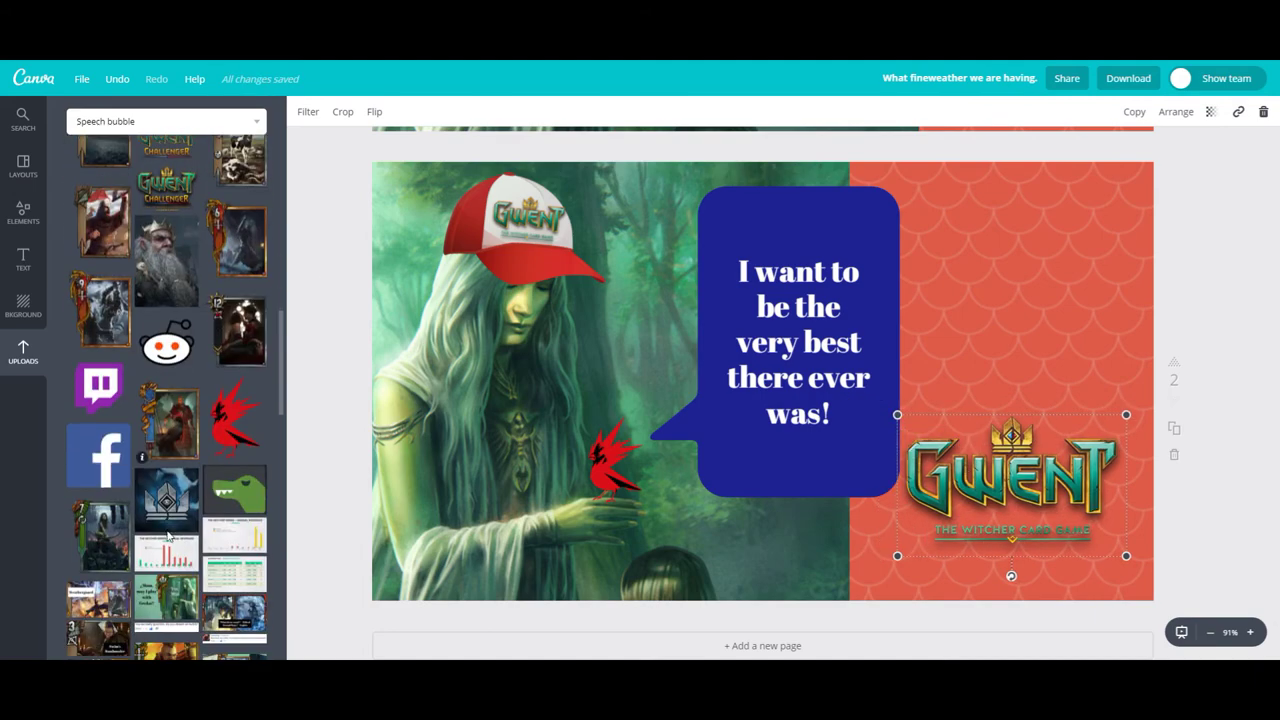
scroll(190, 400, up, 1)
click(166, 495)
drag(611, 232, 834, 449)
drag(870, 490, 985, 330)
drag(1029, 286, 1100, 214)
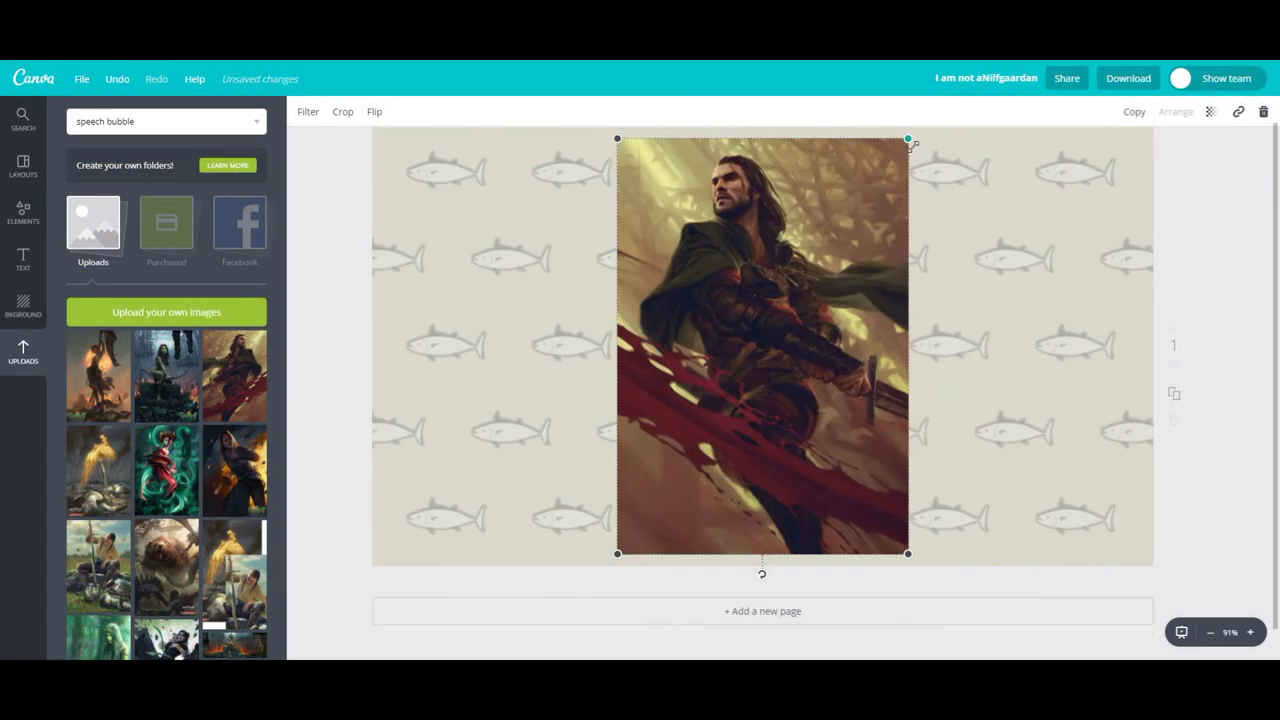
Enlarge the warrior artwork across the right part of the canvas and add a wide green rectangular speech bubble beside his head.
drag(842, 380, 1082, 212)
key(Return)
scroll(166, 400, down, 10)
drag(233, 345, 490, 203)
drag(465, 146, 661, 371)
drag(661, 465, 490, 452)
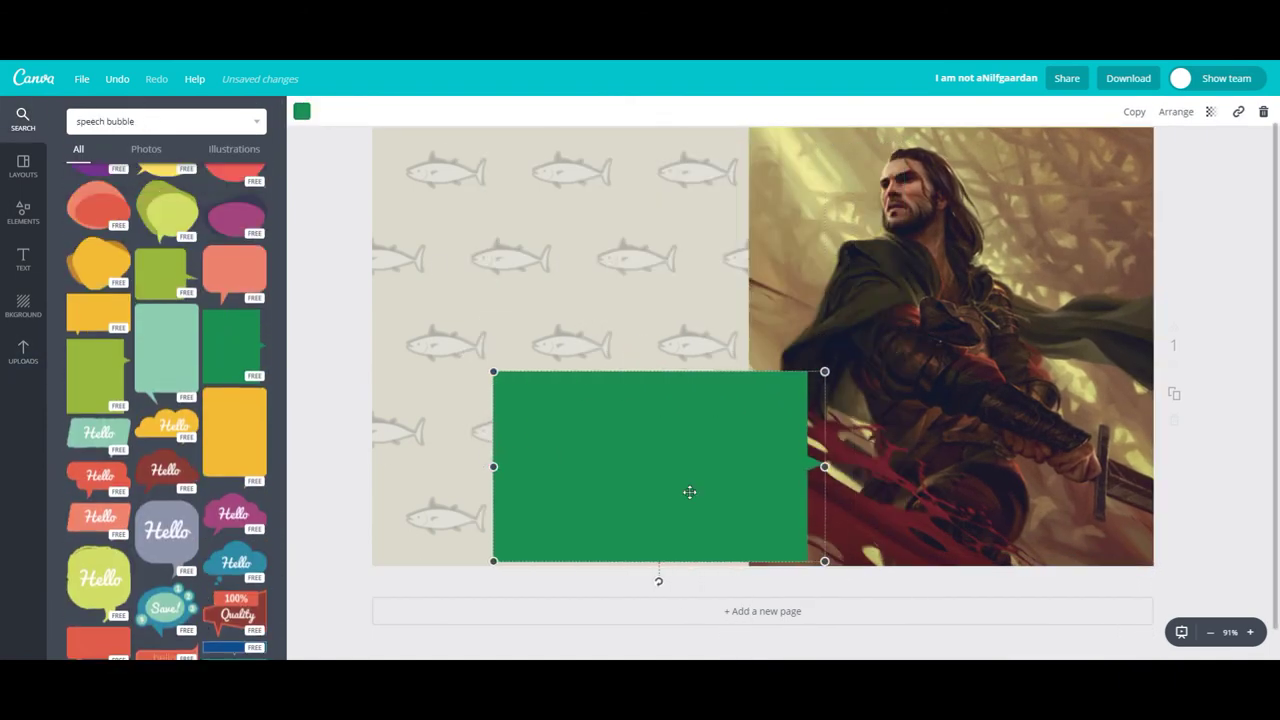
drag(767, 476, 703, 274)
drag(429, 264, 405, 264)
Add a heading over the green bubble reading "I am not a Nilfgaardian! I just live in Nilfgaard".
click(23, 259)
click(200, 325)
drag(711, 343, 520, 187)
key(BackSpace)
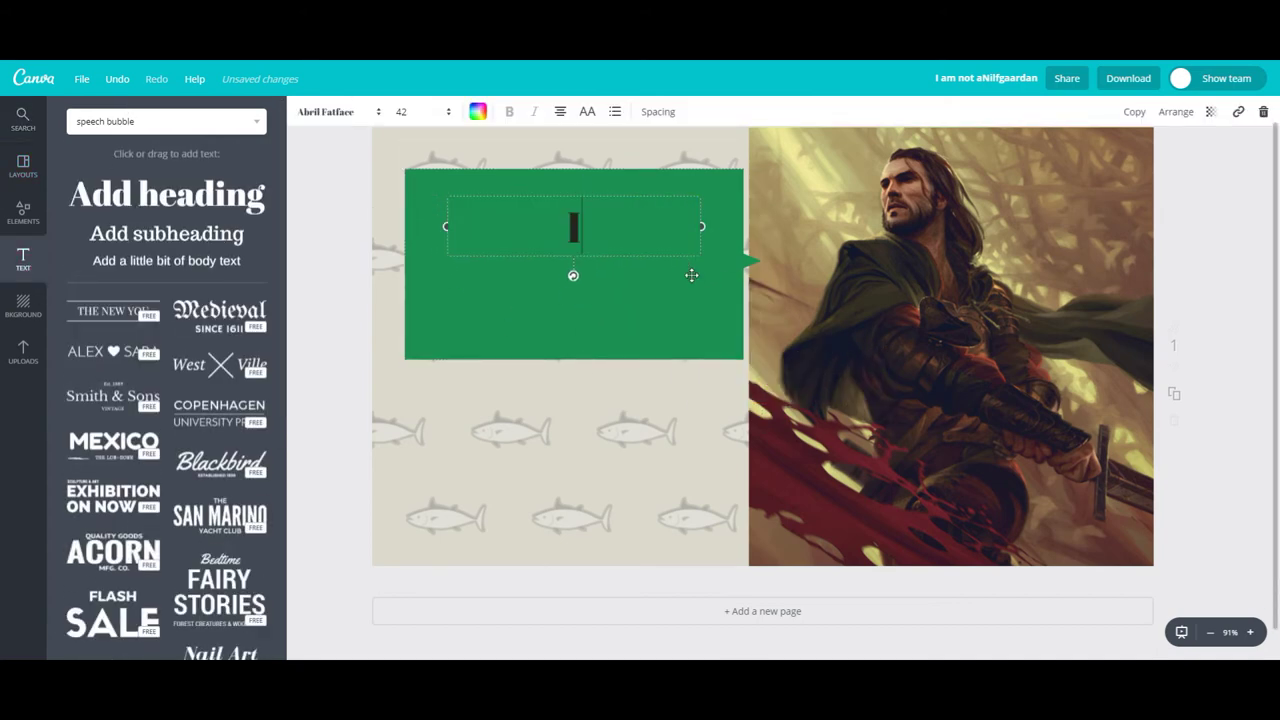
text(I am not a Nilfgaardian)
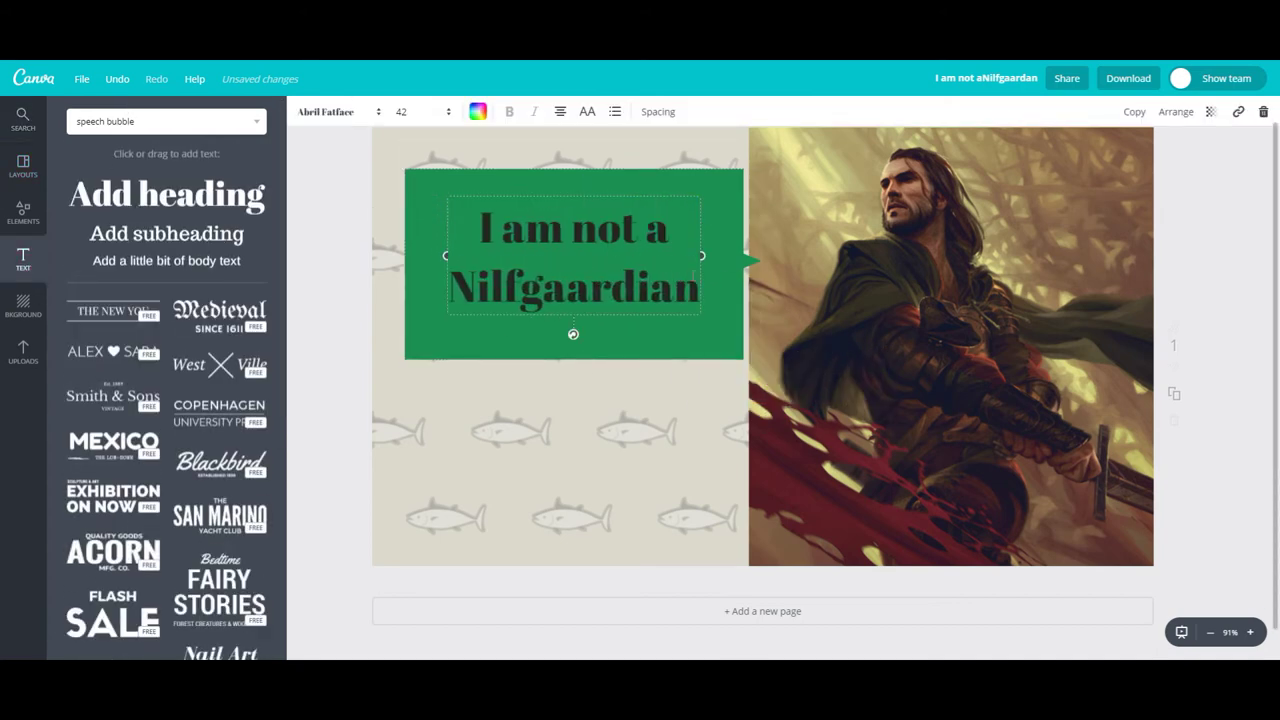
text(! I just live in Nilfgaard)
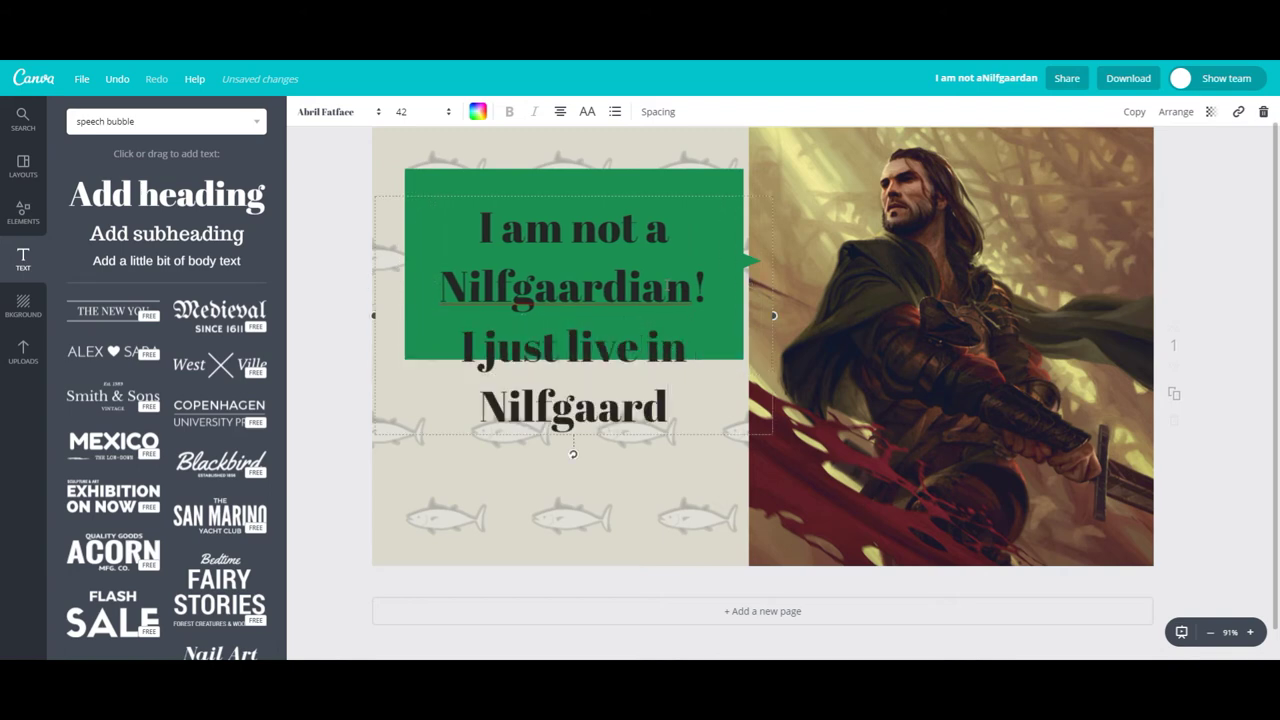
Move the heading up slightly, set its font size to 36 and widen the green bubble on both sides.
drag(462, 195, 467, 168)
click(420, 114)
click(414, 372)
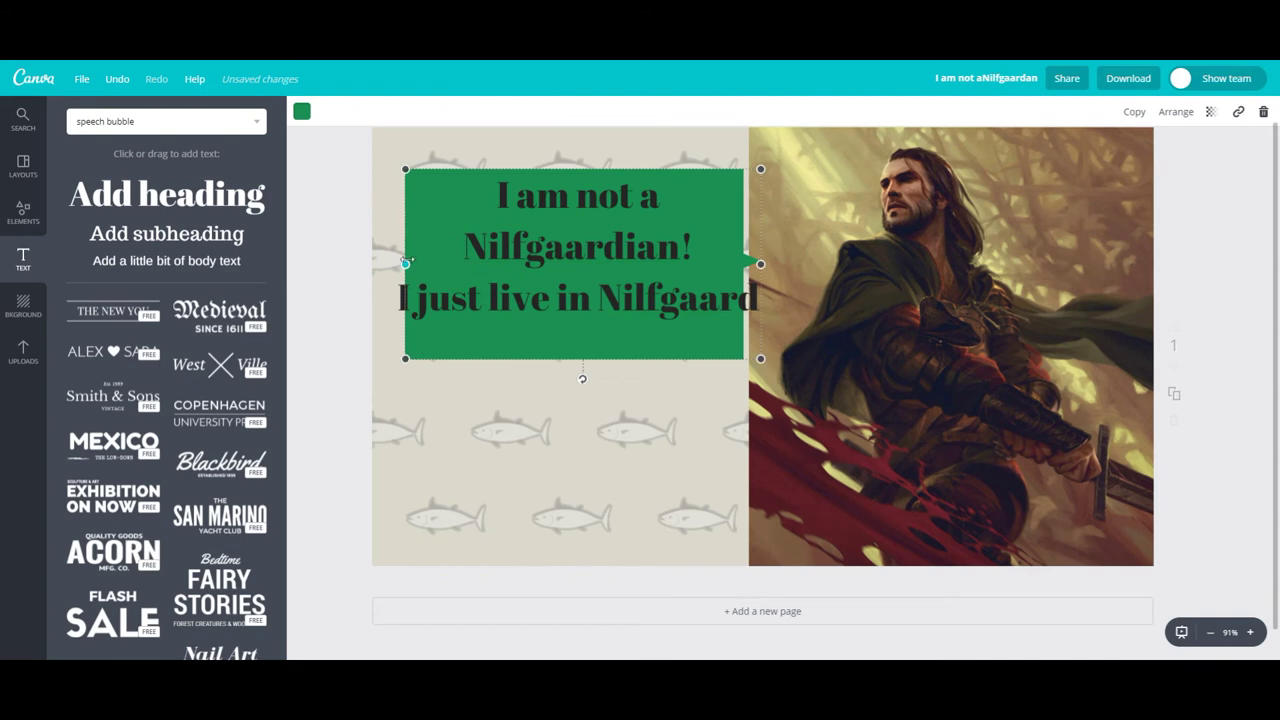
drag(406, 262, 378, 262)
drag(761, 264, 776, 264)
Change the heading's second sentence to "I am just Nilfgaard adjacent.", set the font size to 32 and narrow the bubble around the text.
click(592, 301)
text(am just)
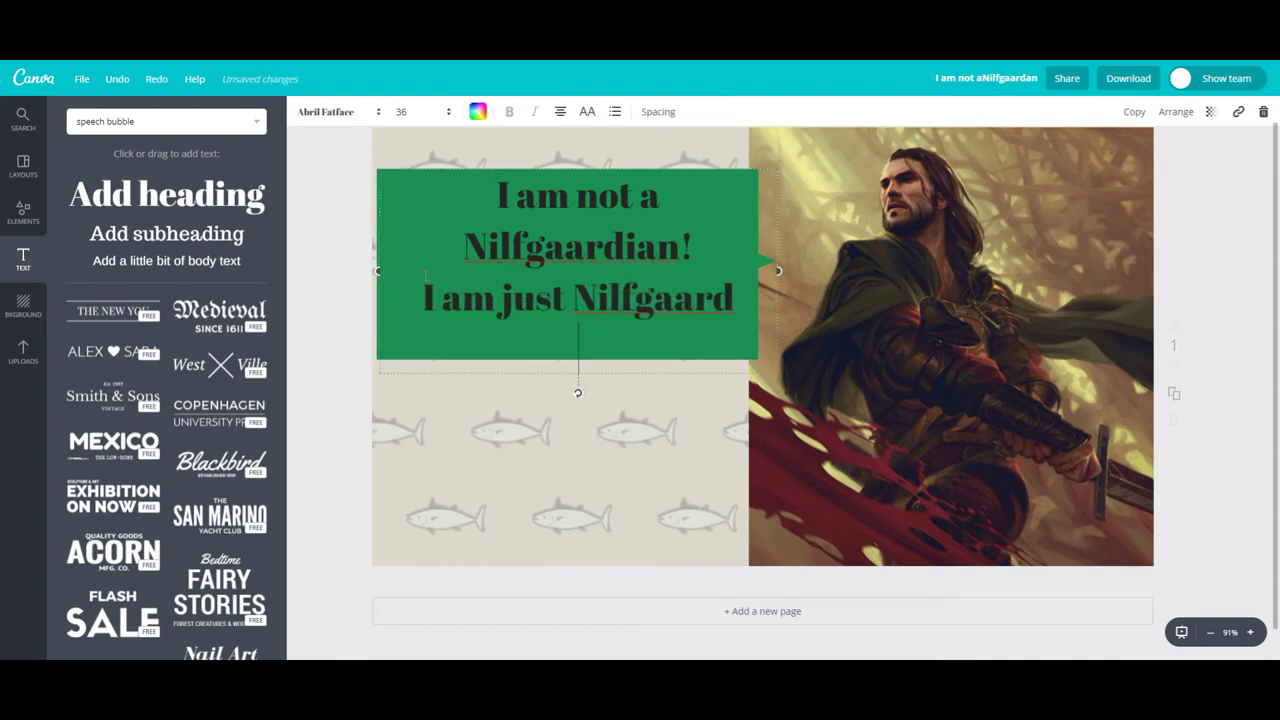
key(Return)
text(adjacent)
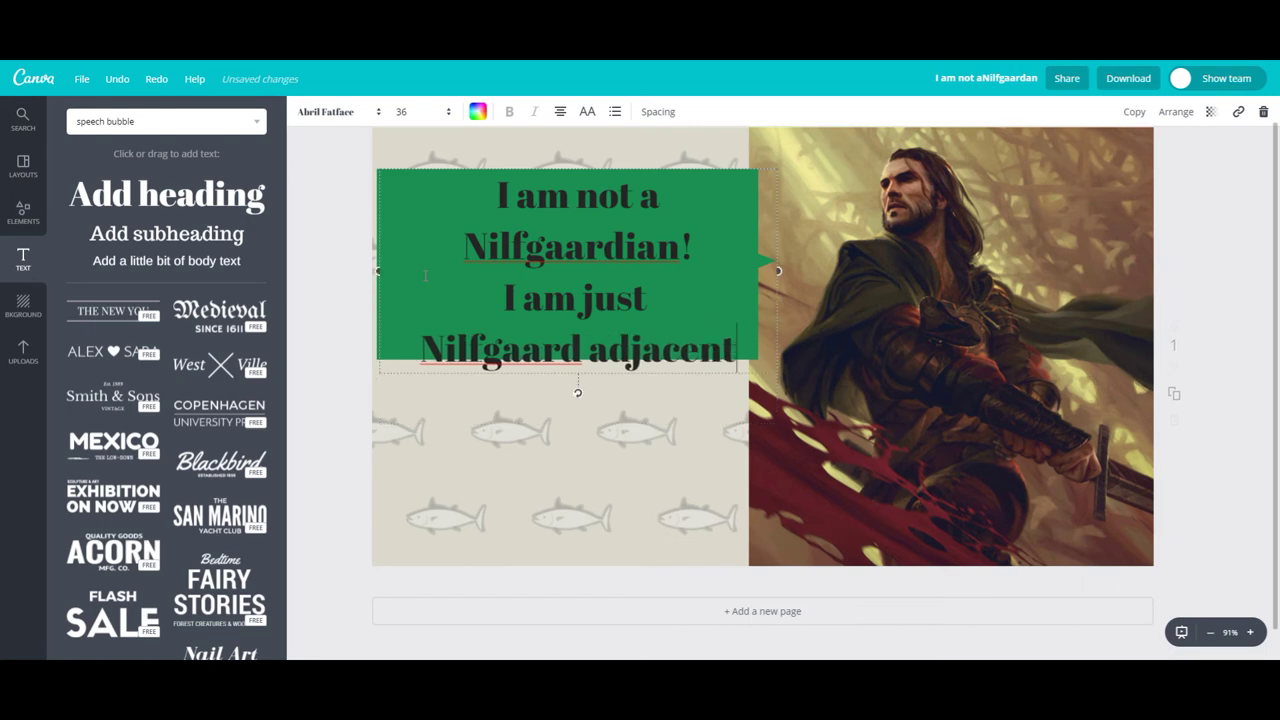
text(.)
click(404, 112)
click(405, 305)
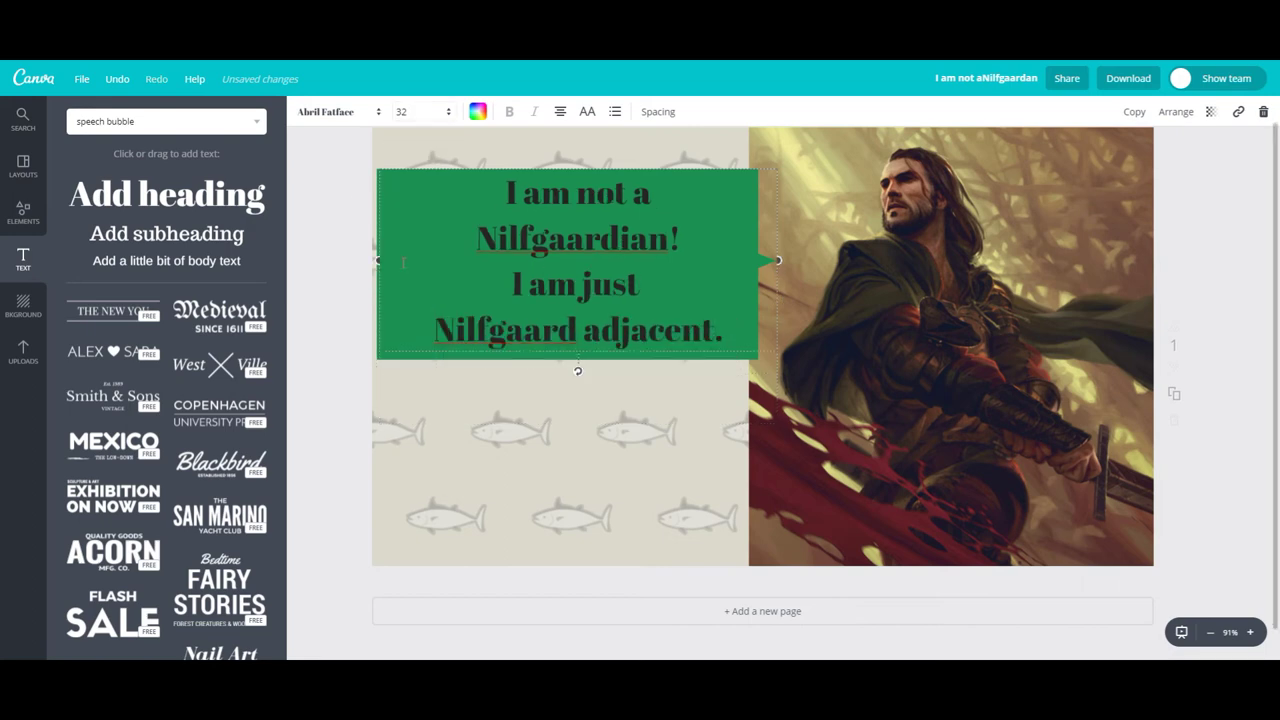
drag(377, 264, 429, 264)
drag(775, 264, 751, 265)
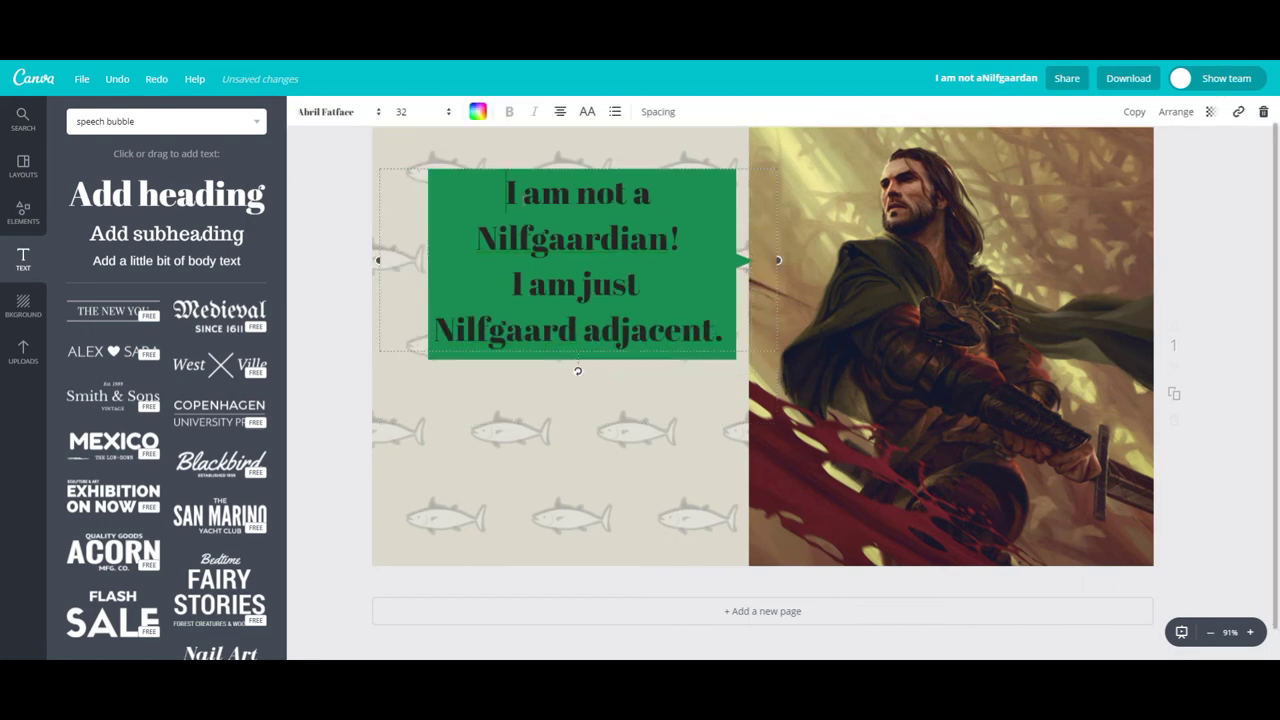
Recolour the heading text white and the green speech bubble black.
key(ctrl+a)
click(478, 111)
click(463, 355)
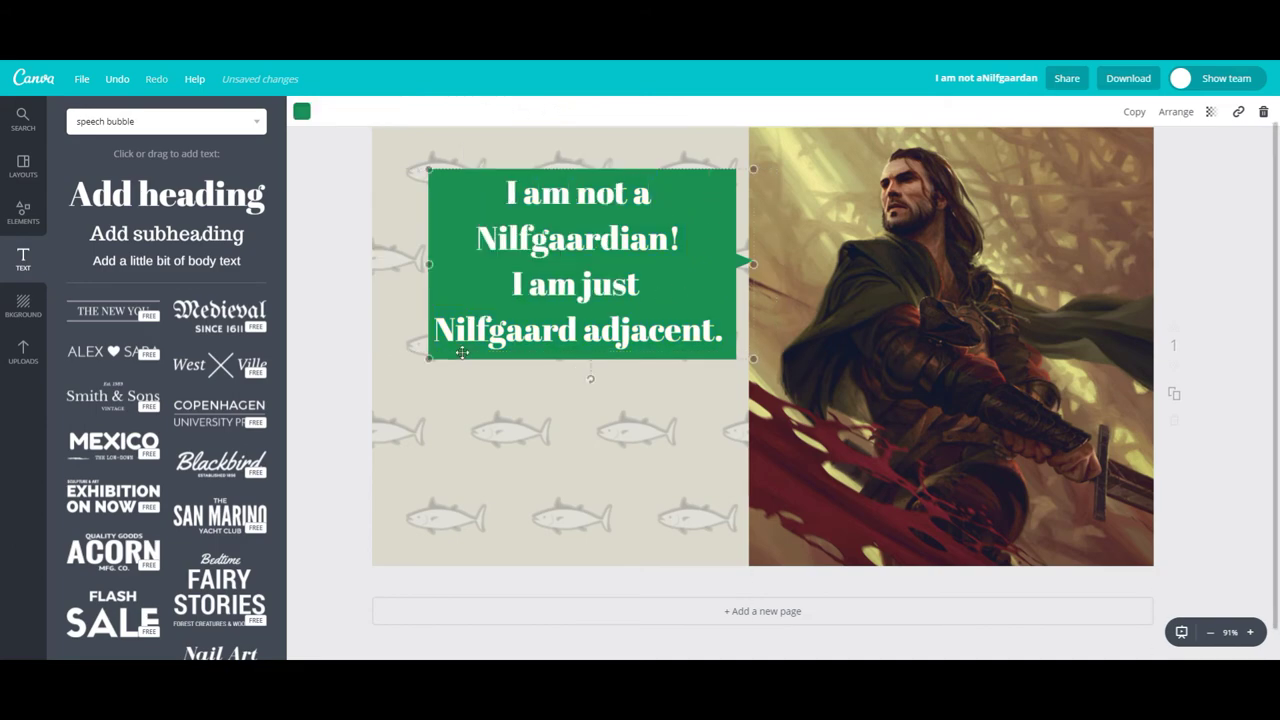
click(304, 111)
click(314, 296)
click(368, 393)
Add the uploaded Nilfgaard sun emblem, shrink it and place it on the warrior's chest.
click(23, 352)
scroll(134, 405, down, 20)
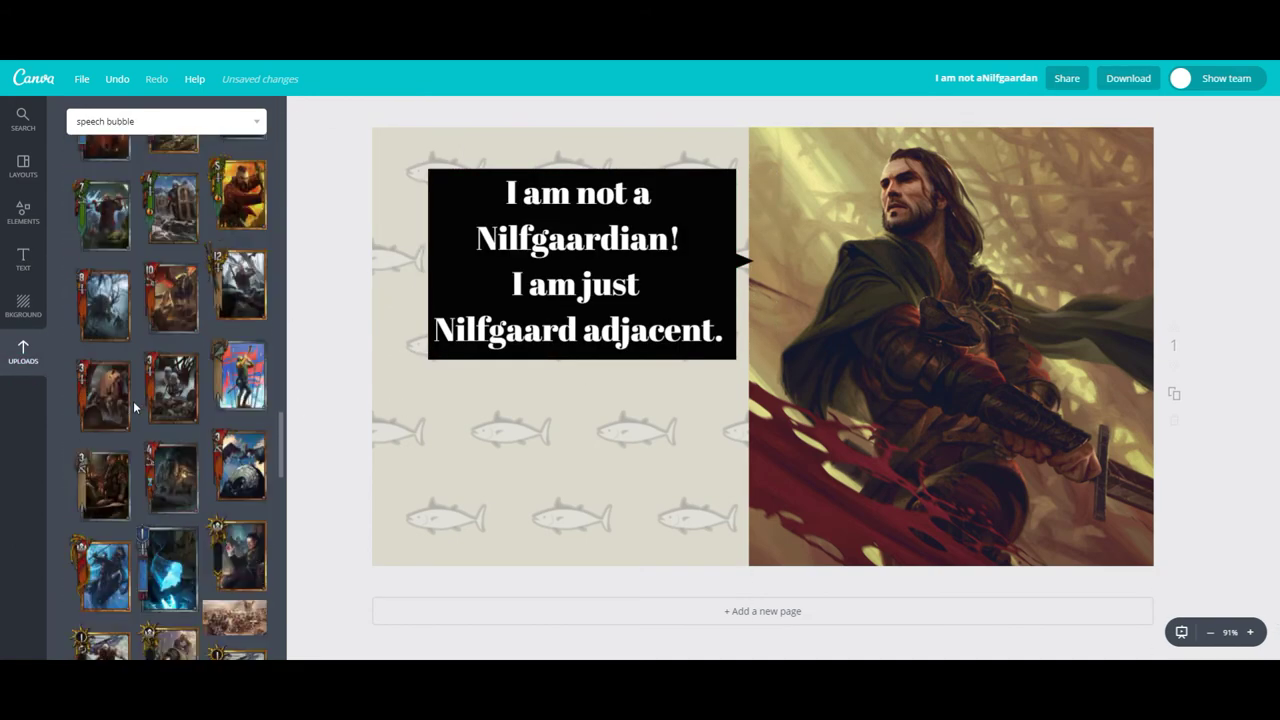
click(99, 338)
drag(598, 136, 830, 435)
drag(854, 474, 946, 307)
drag(1020, 392, 977, 338)
drag(958, 318, 997, 331)
mouse_move(986, 326)
mouse_down()
mouse_move(993, 342)
mouse_move(988, 325)
mouse_up()
Add the uploaded emperor card, shrink it and place it upright in the lower-left corner of the warrior artwork, overlapping the canvas edge.
scroll(171, 457, down, 10)
click(234, 460)
drag(666, 171, 773, 363)
drag(796, 461, 1035, 287)
drag(1055, 371, 798, 636)
drag(818, 553, 809, 544)
drag(861, 453, 886, 417)
drag(826, 474, 820, 497)
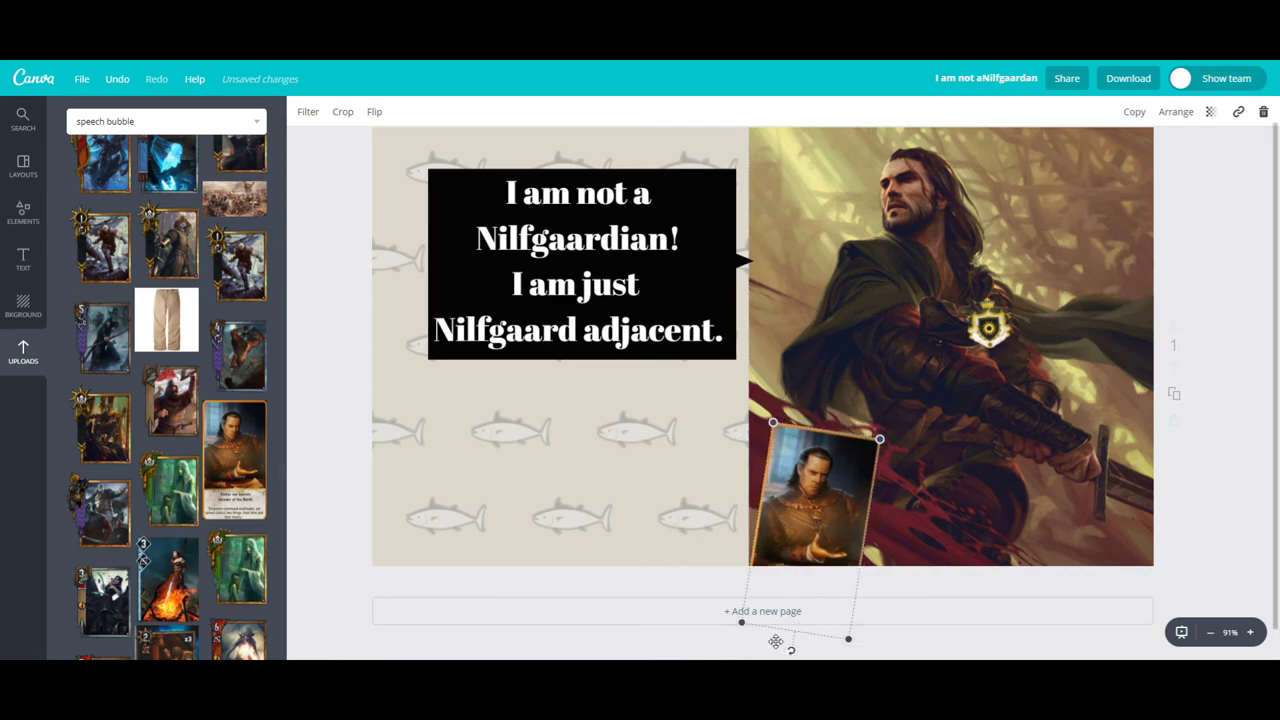
drag(791, 651, 809, 650)
scroll(182, 409, up, 10)
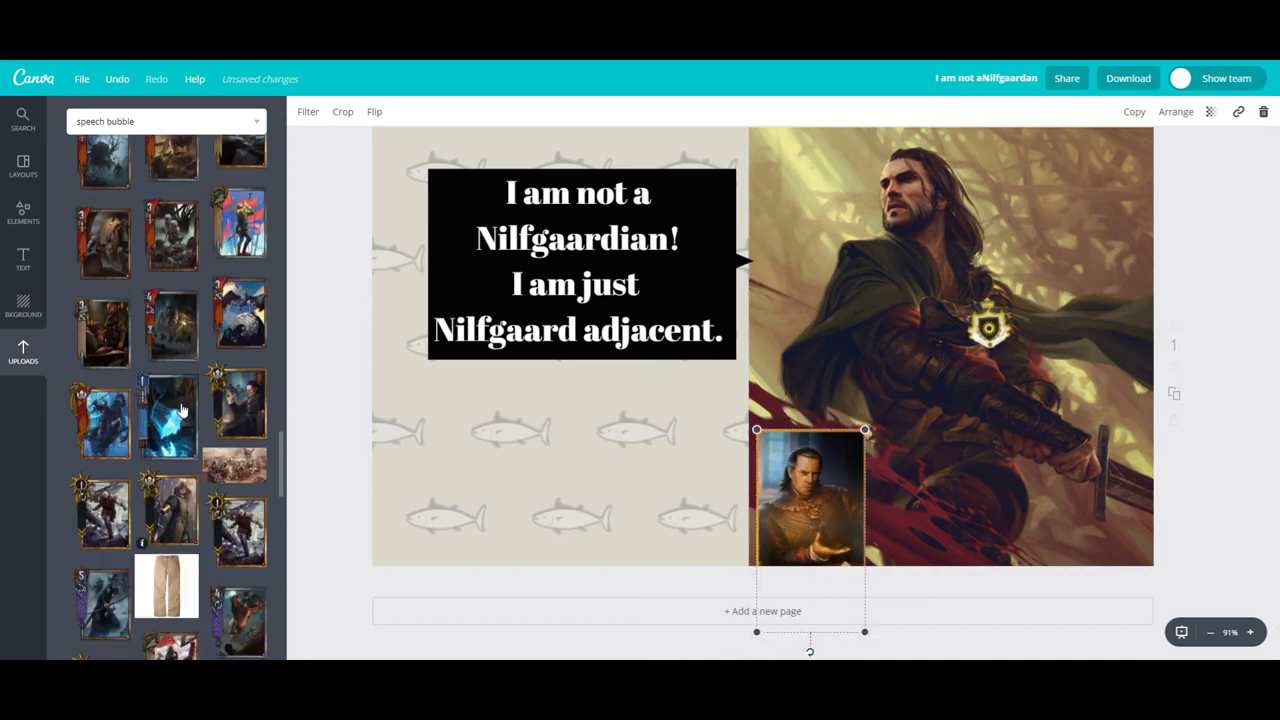
scroll(182, 409, up, 5)
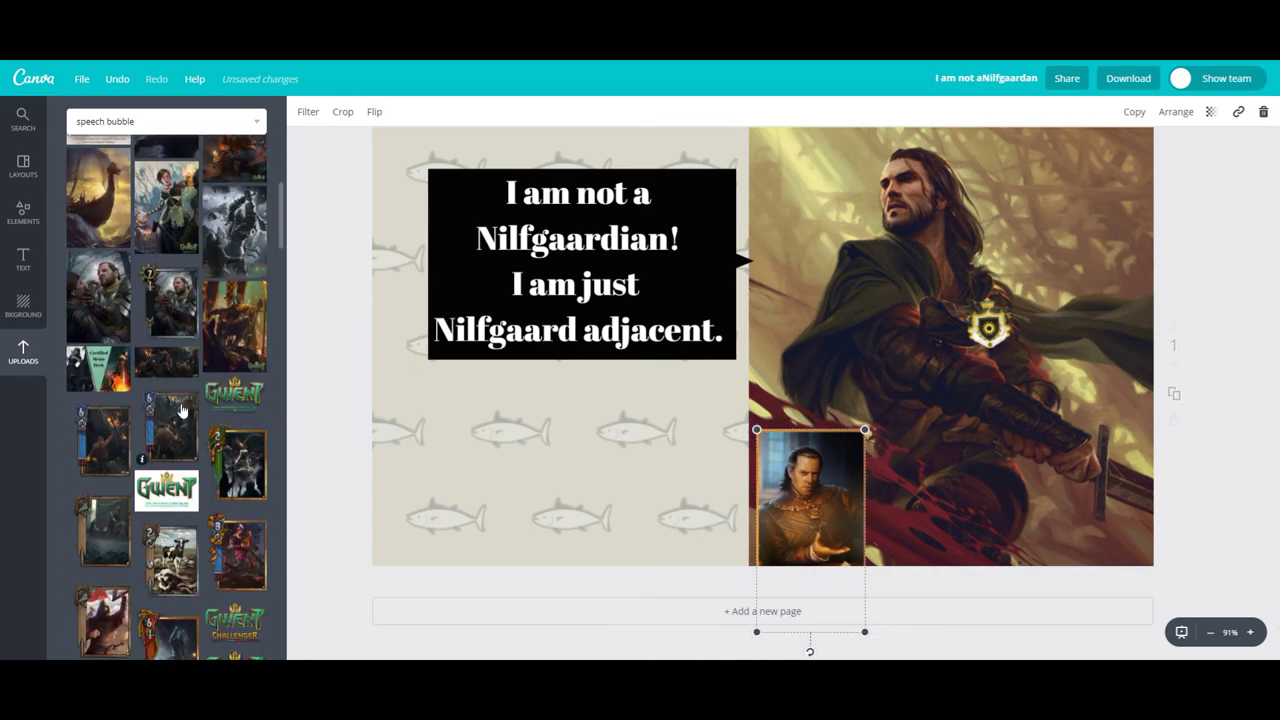
drag(757, 430, 751, 419)
Add the light green rounded speech bubble from the speech bubble results, resize it and place it beside the emperor card.
click(152, 120)
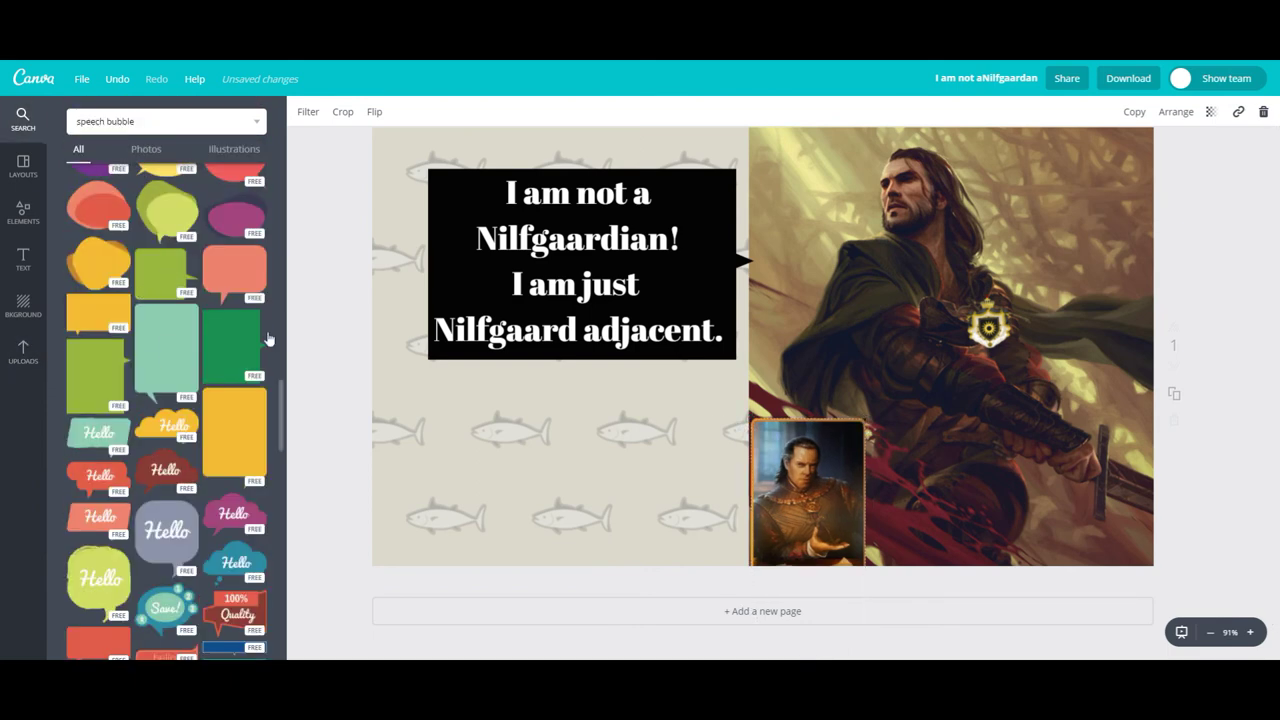
drag(163, 277, 543, 388)
drag(473, 250, 695, 429)
drag(728, 483, 608, 457)
drag(577, 403, 604, 424)
drag(652, 472, 525, 487)
Add a subheading reading "Keep telling yourself that." and position it inside the light green bubble.
click(23, 258)
click(166, 233)
drag(705, 360, 568, 468)
text(Keep telling yourself that.)
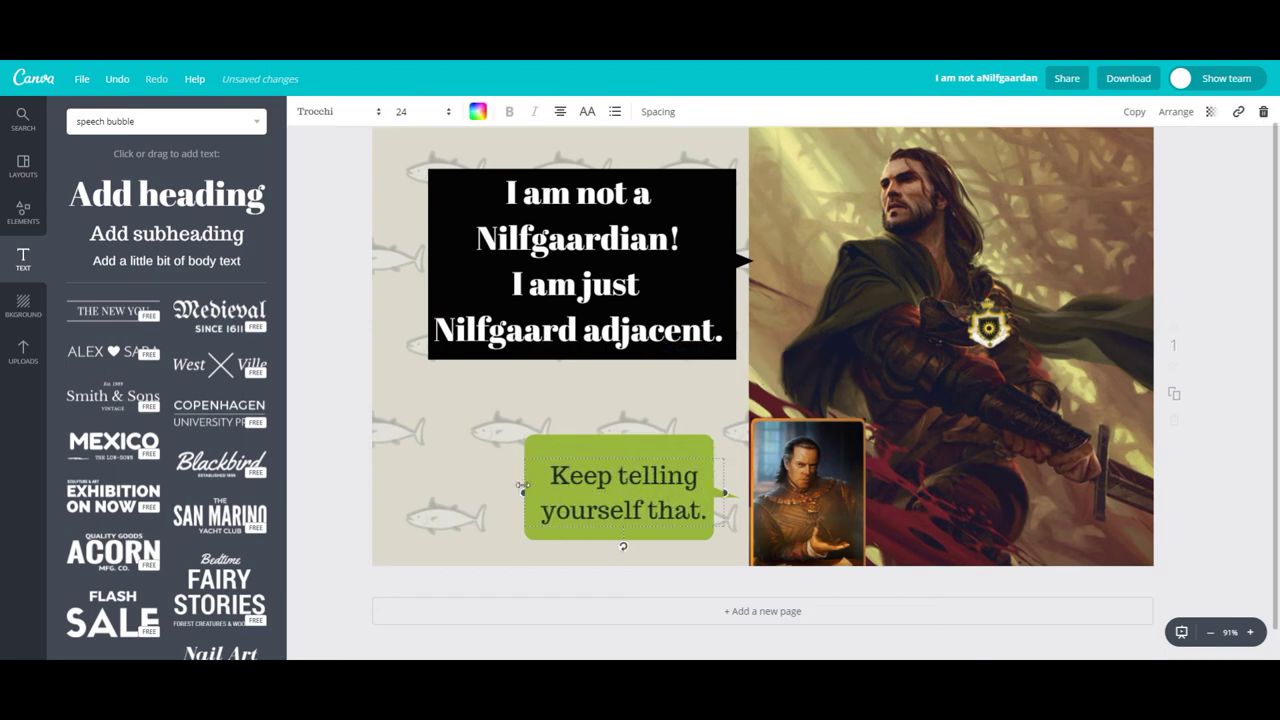
drag(600, 457, 597, 447)
click(517, 426)
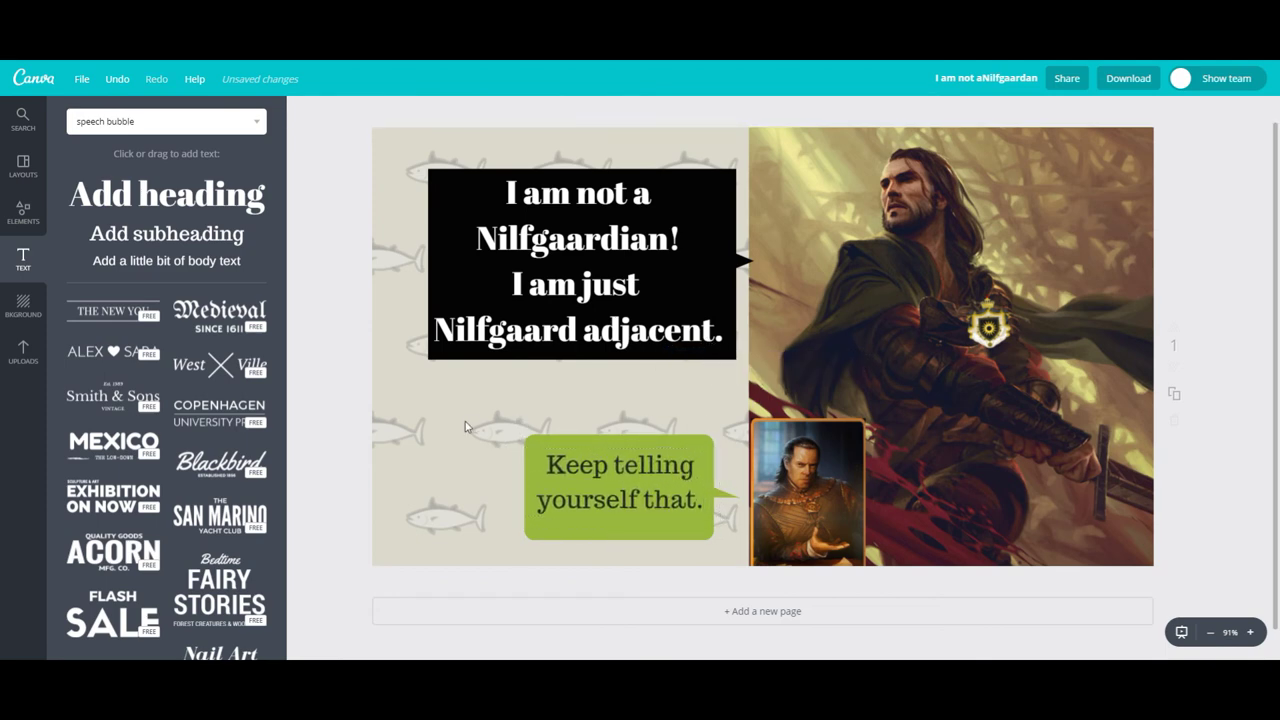
Add a circle shape, colour it black, shrink it and place it on the warrior's shoulder.
click(166, 193)
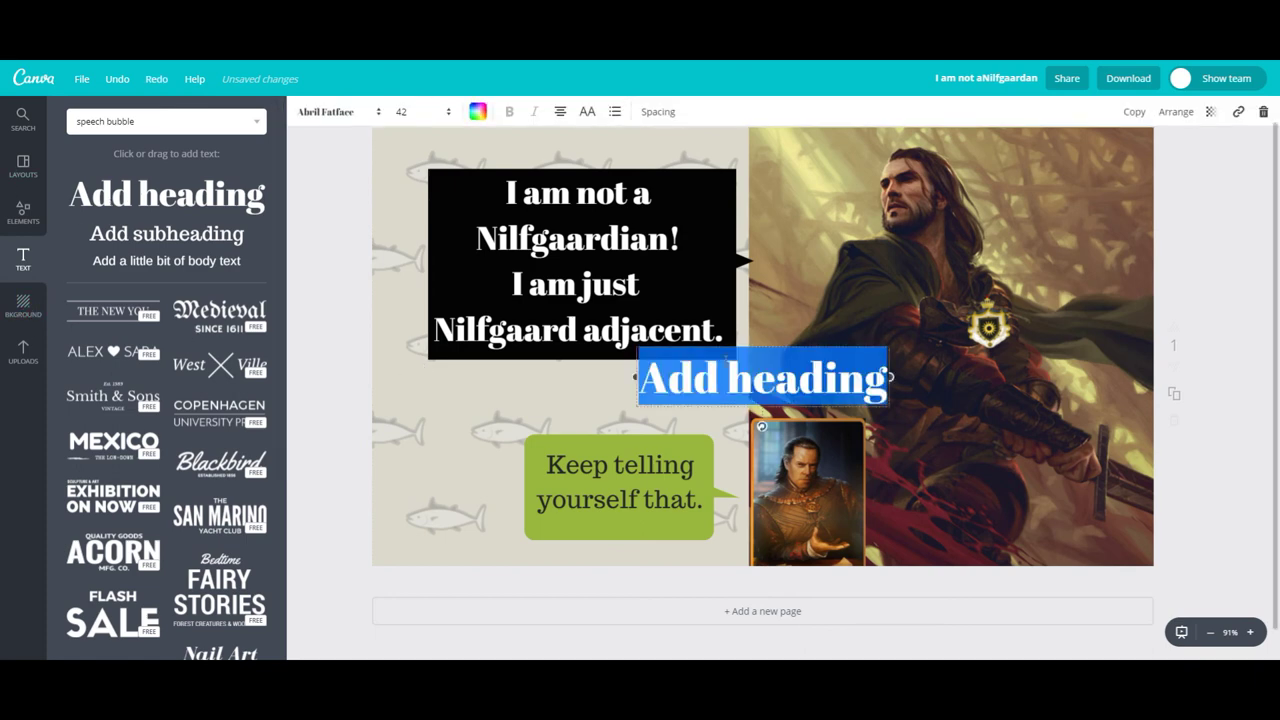
key(Delete)
click(23, 305)
click(18, 217)
click(93, 269)
click(237, 387)
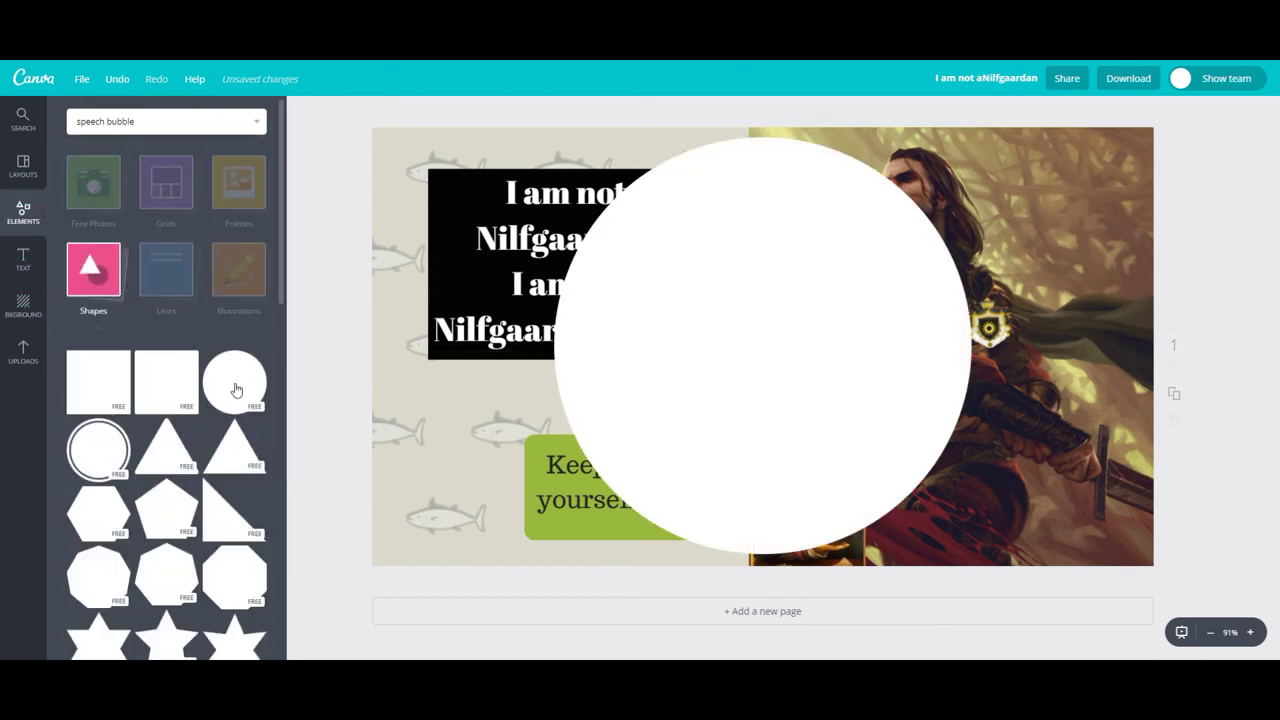
click(302, 111)
click(312, 155)
drag(554, 138, 677, 261)
drag(754, 341, 880, 463)
drag(926, 477, 907, 336)
drag(929, 362, 884, 274)
Add a yellow heading reading "4" and centre it on the black circle.
click(23, 258)
click(166, 193)
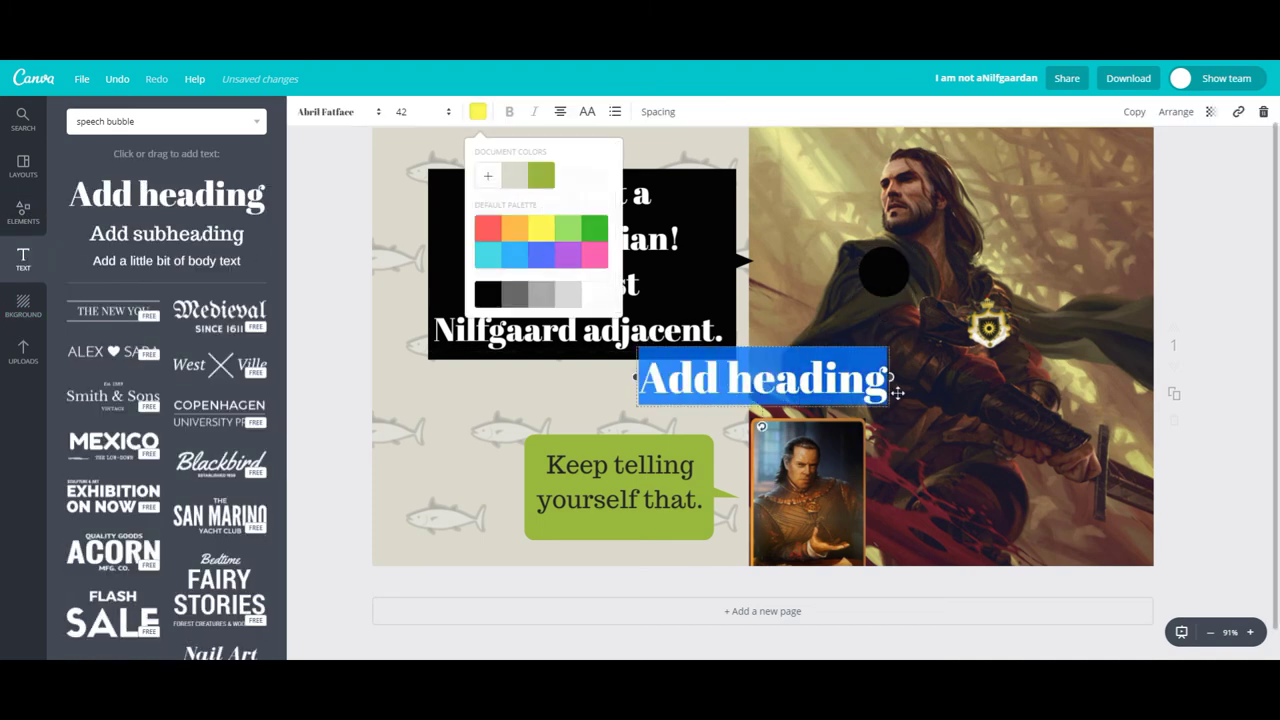
key(BackSpace)
drag(803, 390, 861, 285)
click(755, 323)
Replace the caption in the light green bubble with "What sounds.".
drag(626, 466, 697, 500)
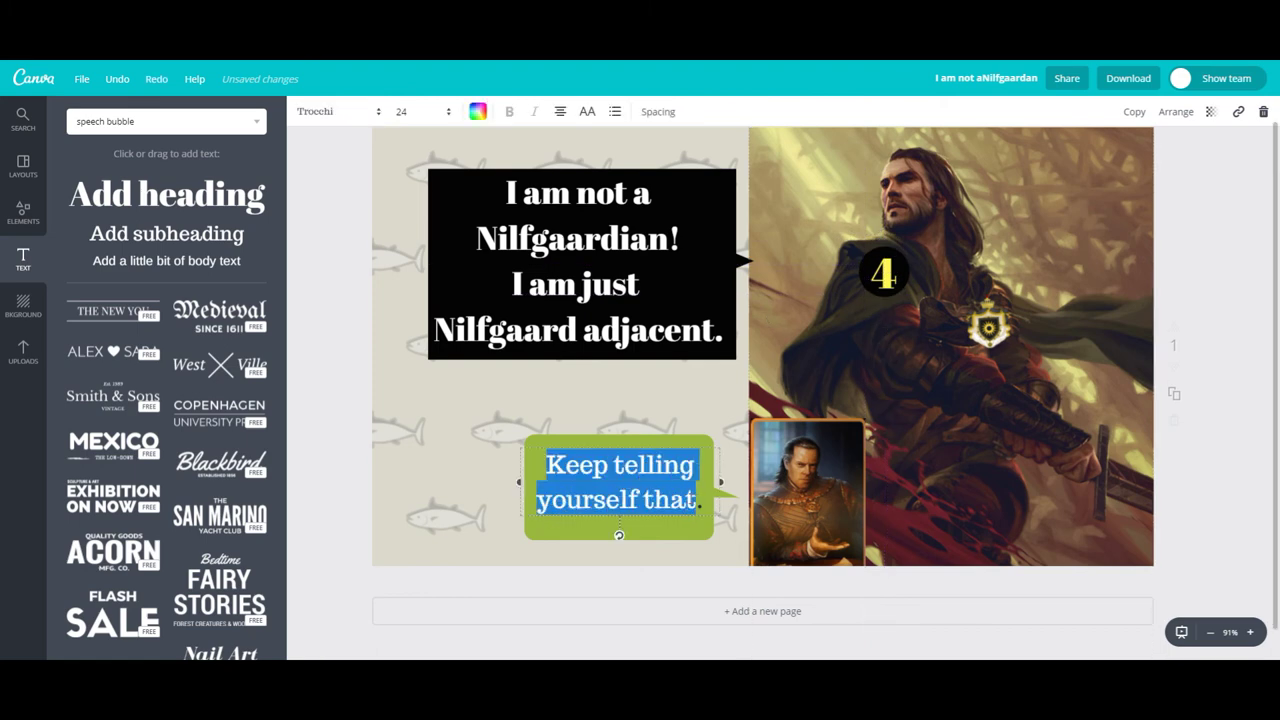
text(What sounds.)
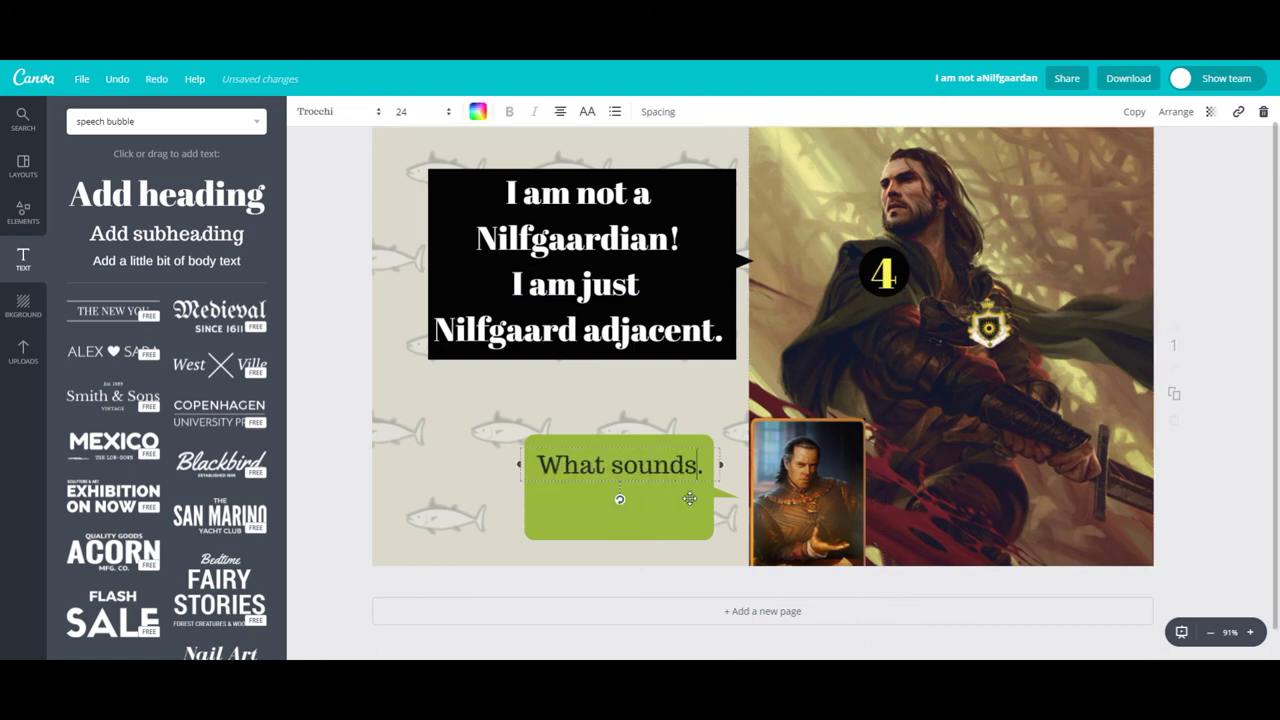